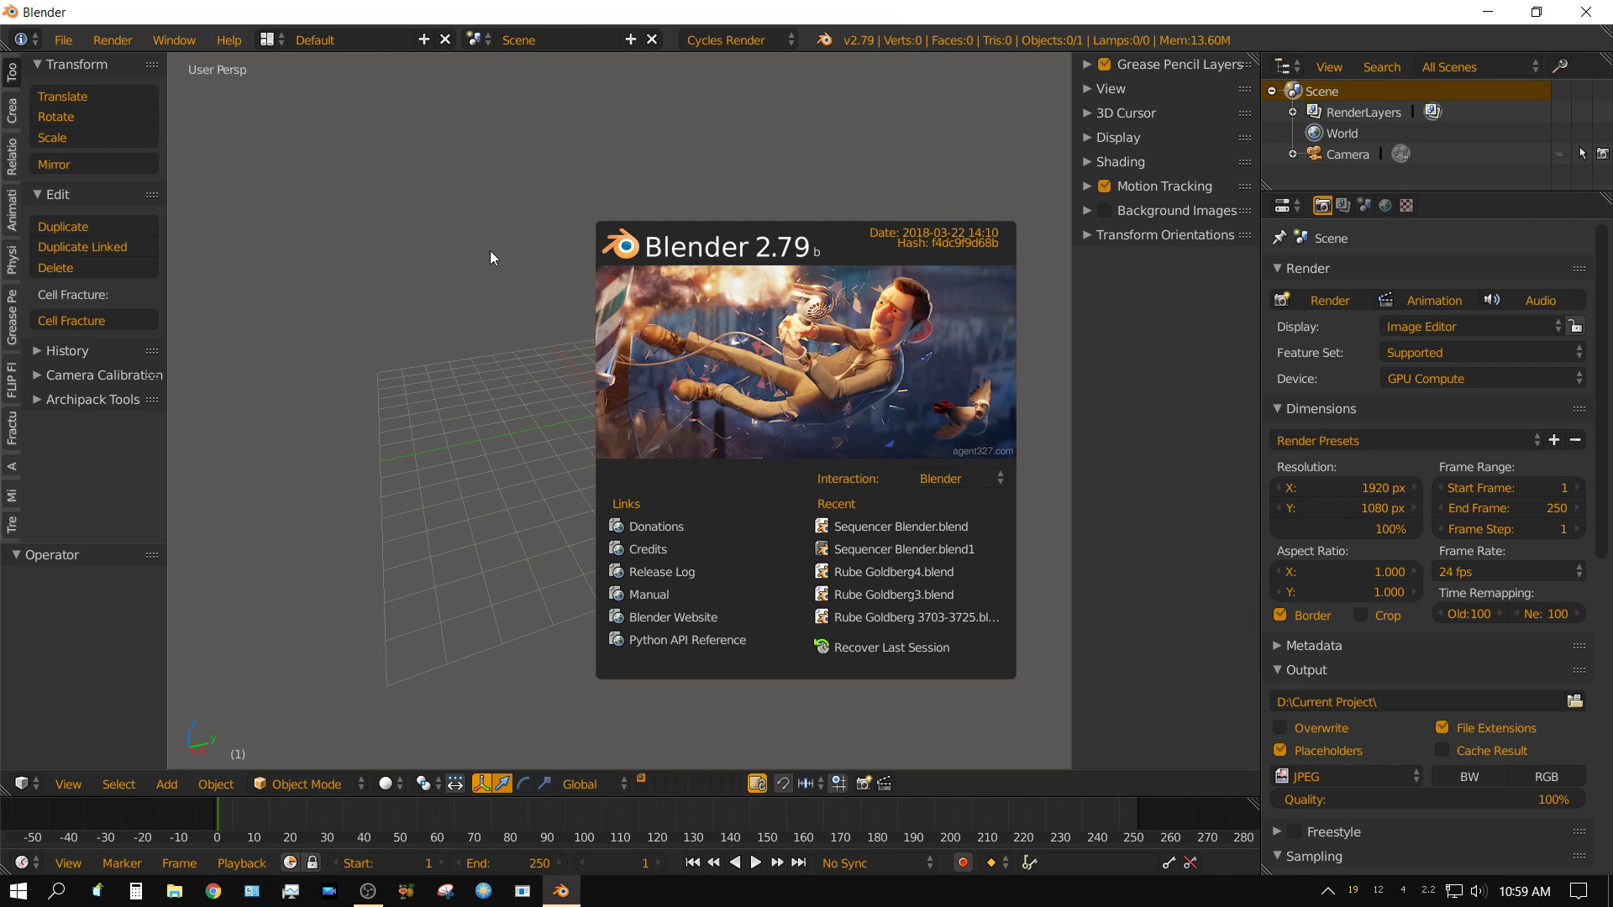
# - Dismiss the splash screen and view the empty scene from the top in orthographic projection
pyautogui.click(452, 415)
pyautogui.press('KP_7')
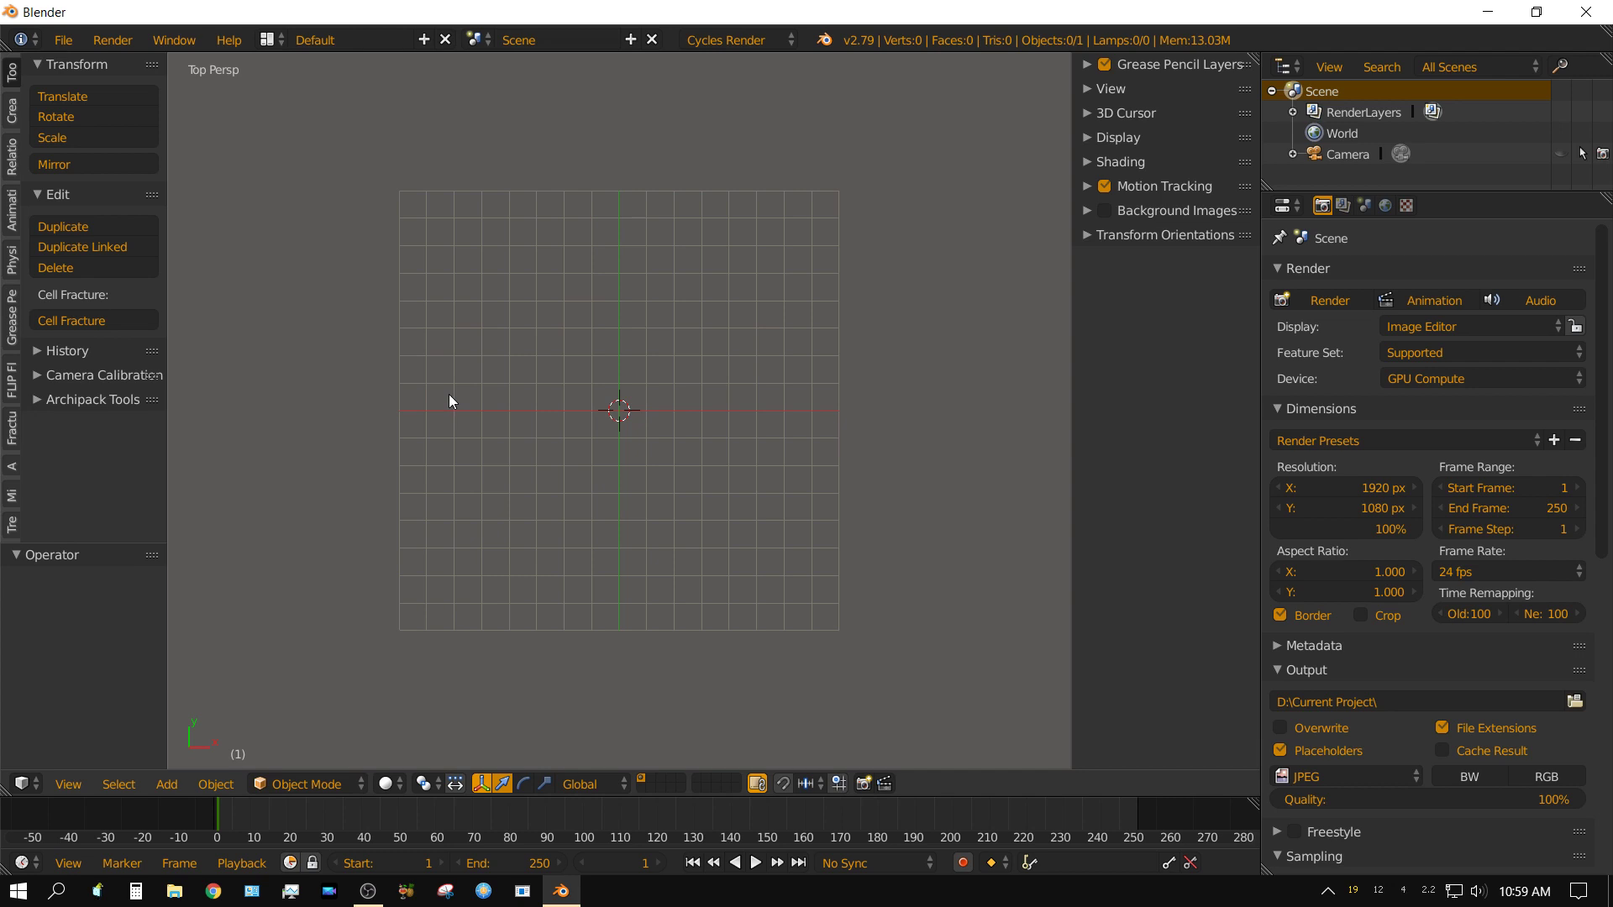
pyautogui.press('KP_5')
# - Add a plane and subdivide it three times in Edit Mode into an 8×8 grid of 64 faces
pyautogui.click(163, 786)
pyautogui.moveTo(194, 758)
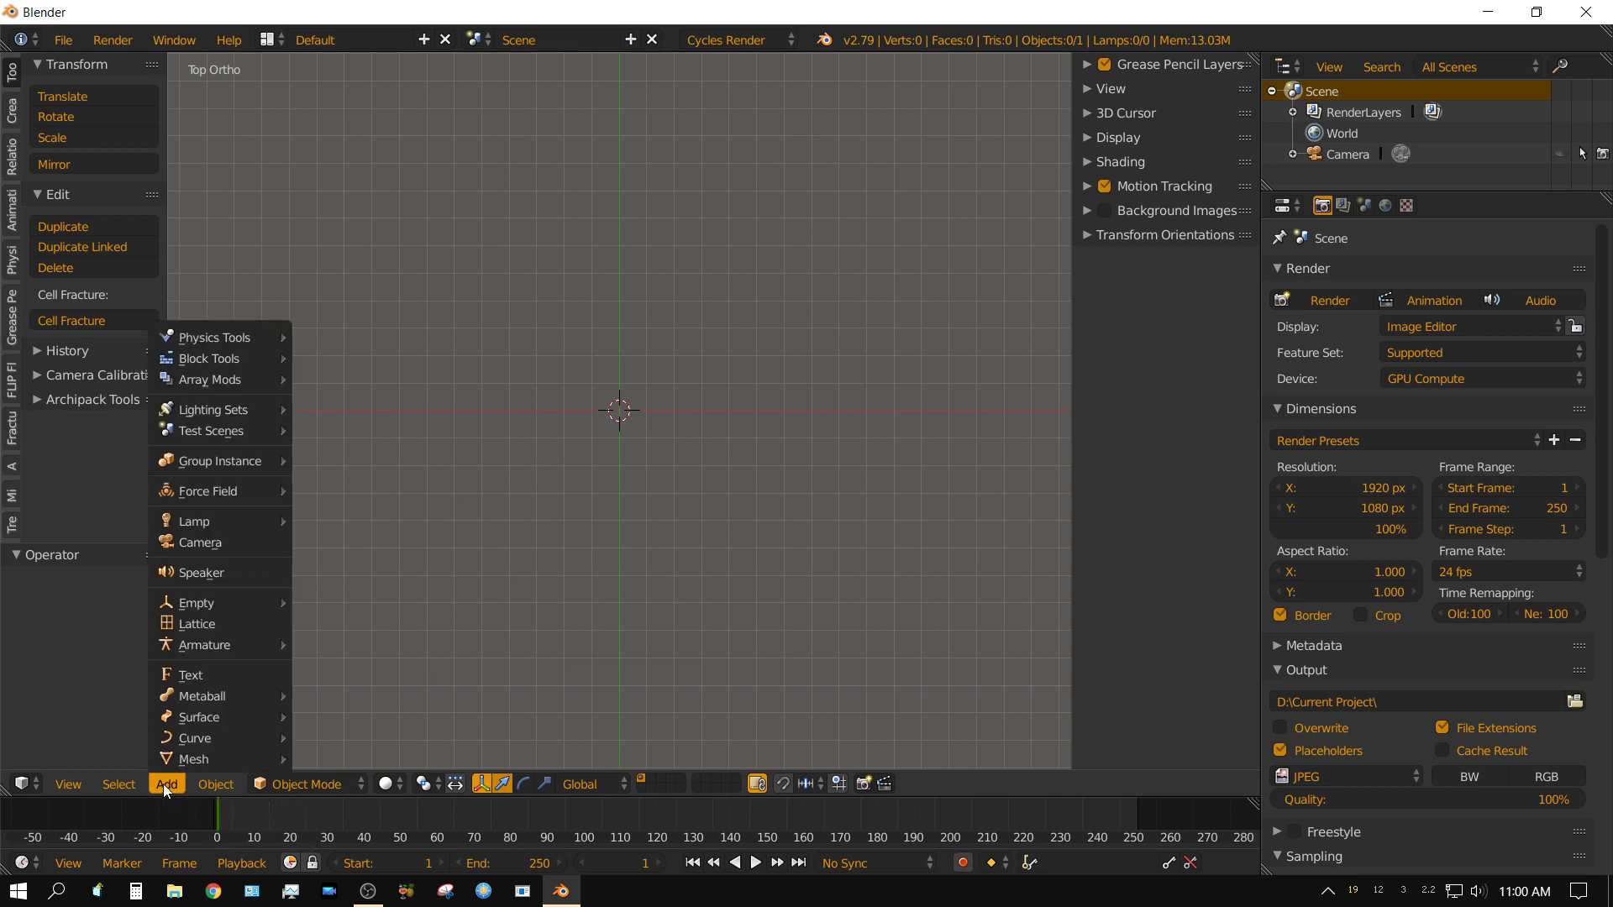
pyautogui.click(369, 179)
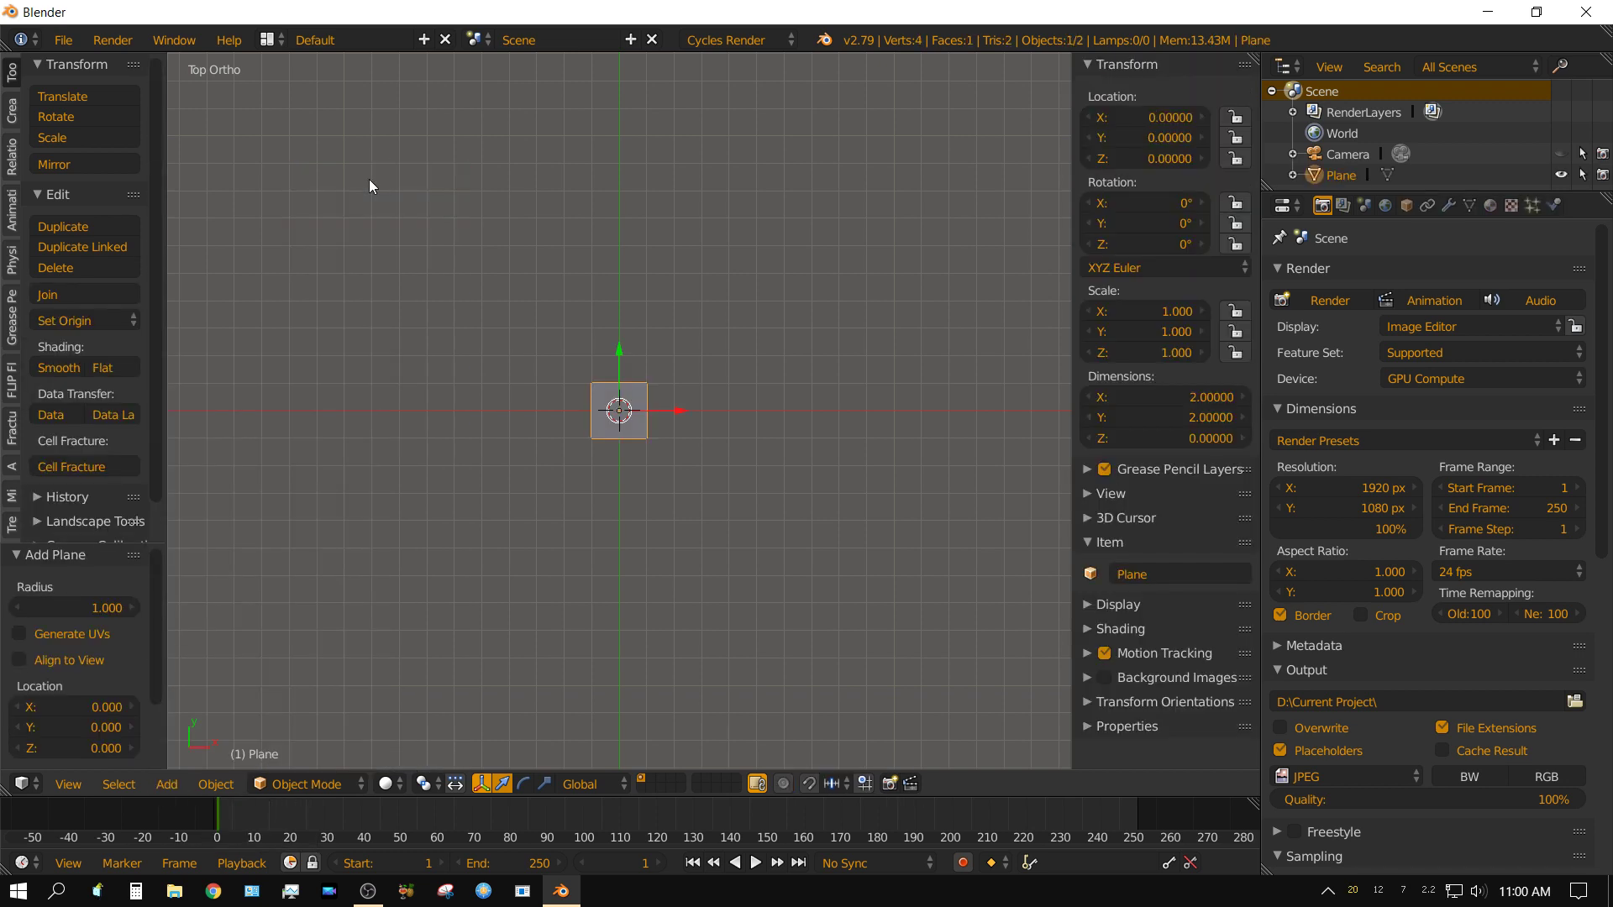
pyautogui.scroll(2, 702, 535)
pyautogui.scroll(5, 702, 534)
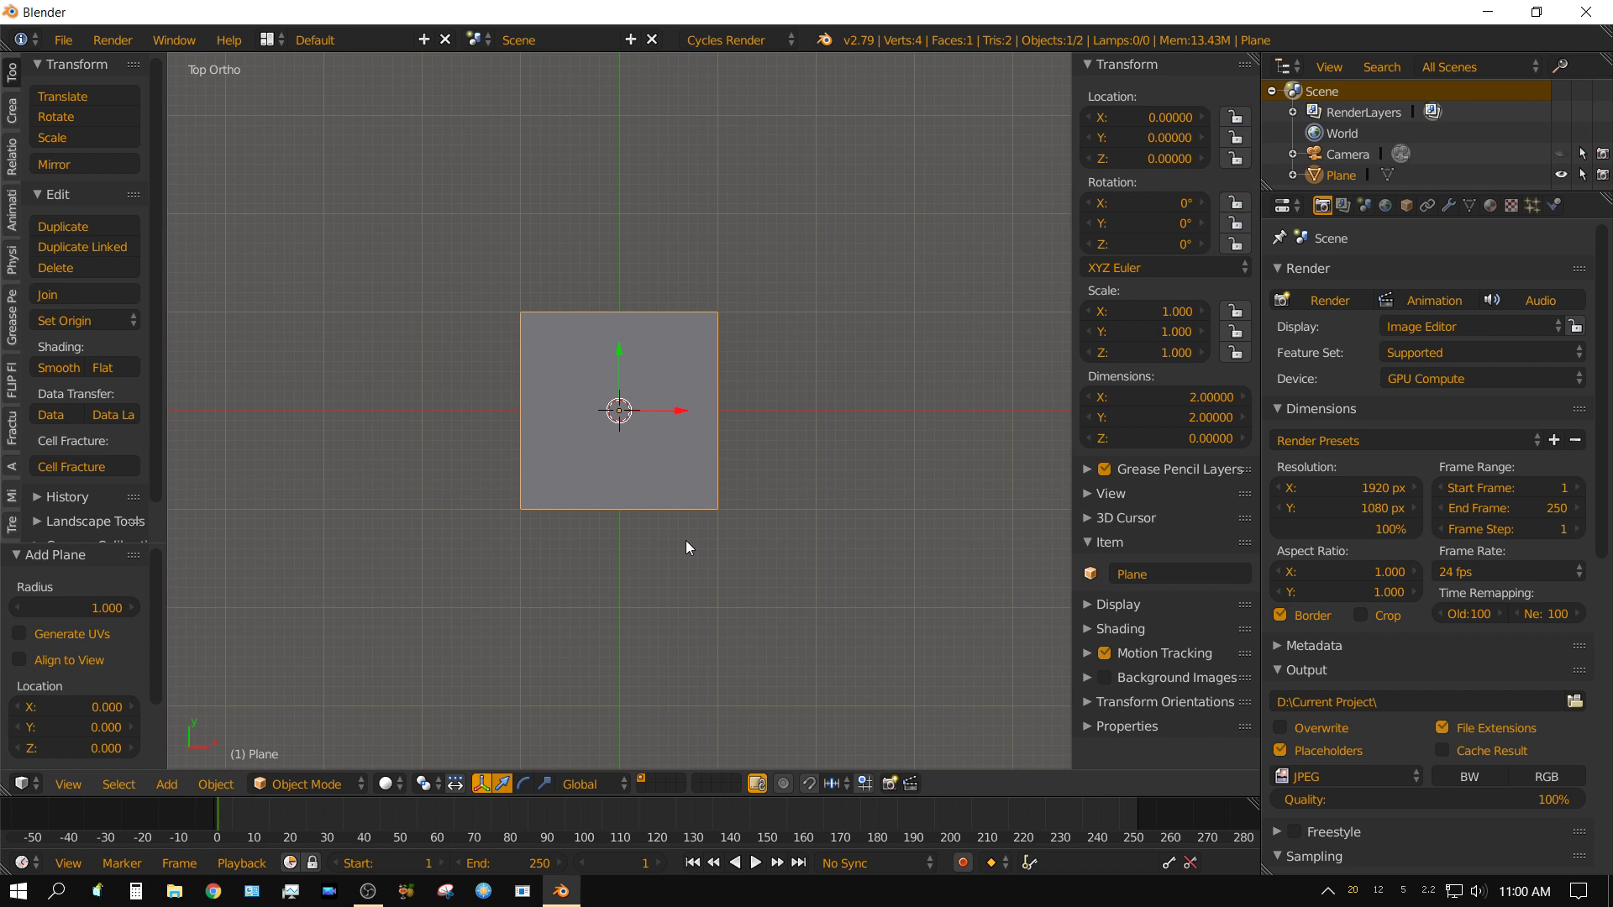
pyautogui.press('Tab')
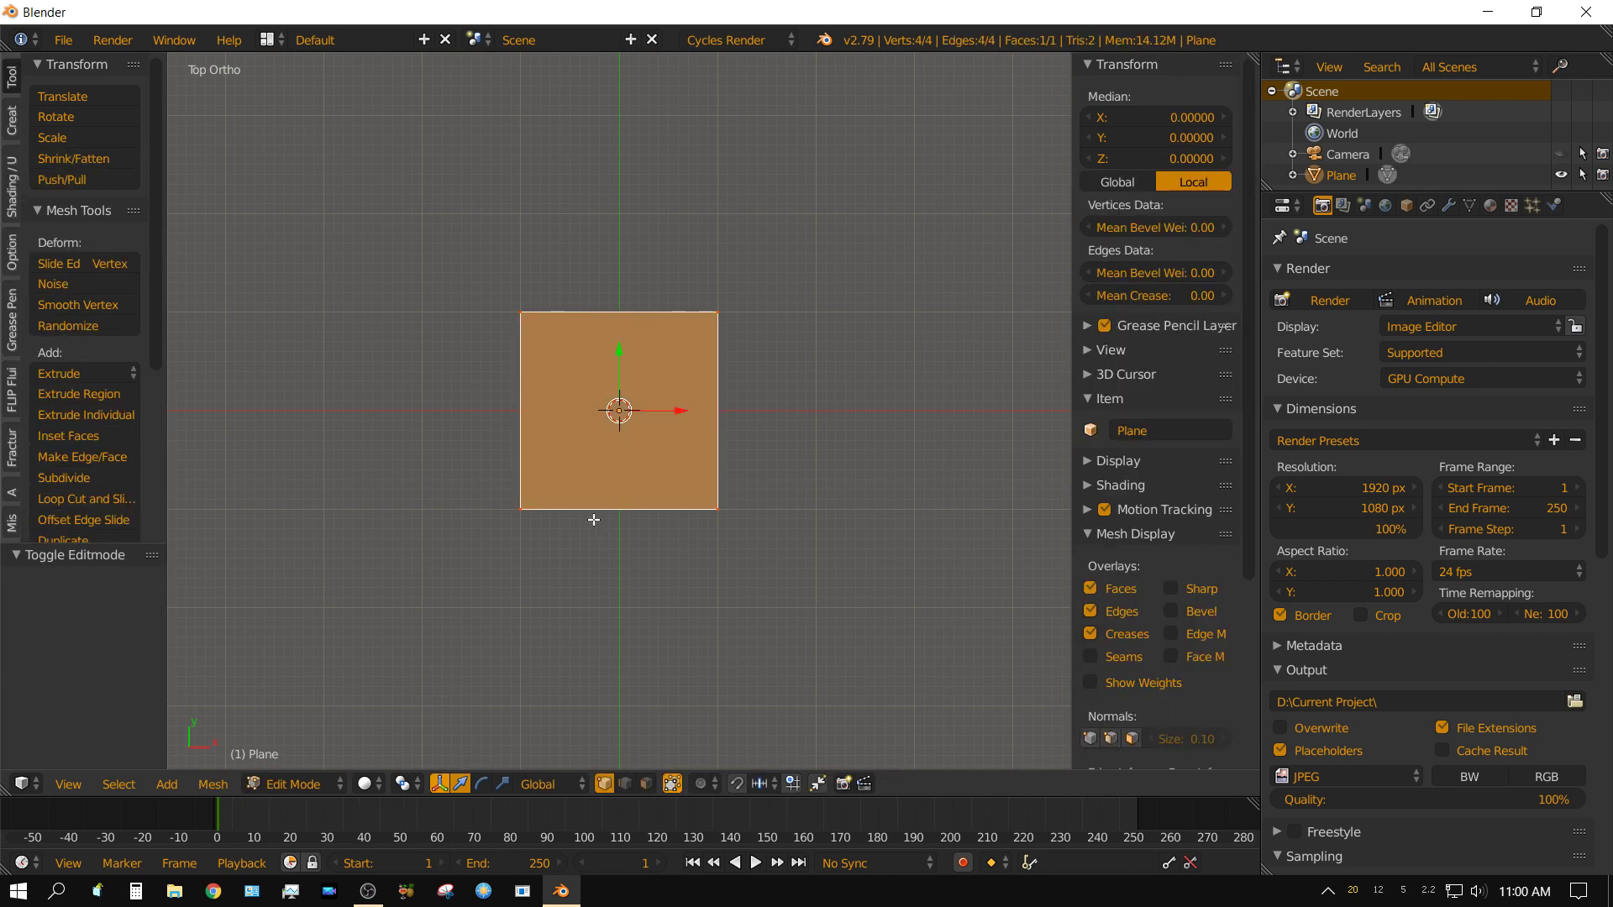
pyautogui.click(87, 478)
pyautogui.click(87, 478)
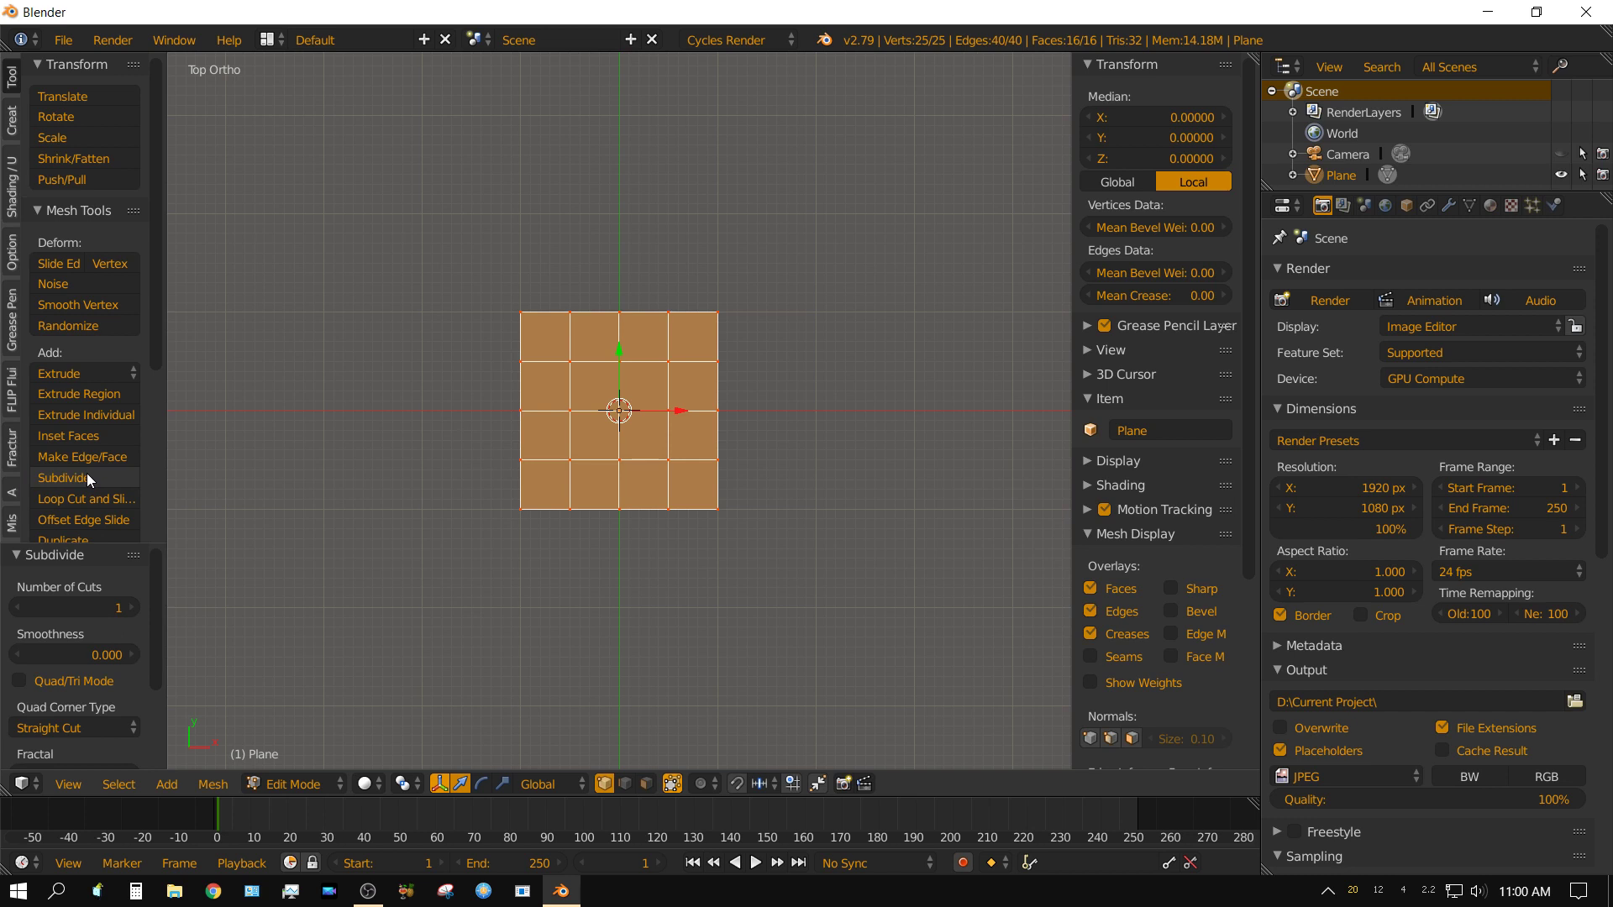
pyautogui.click(87, 474)
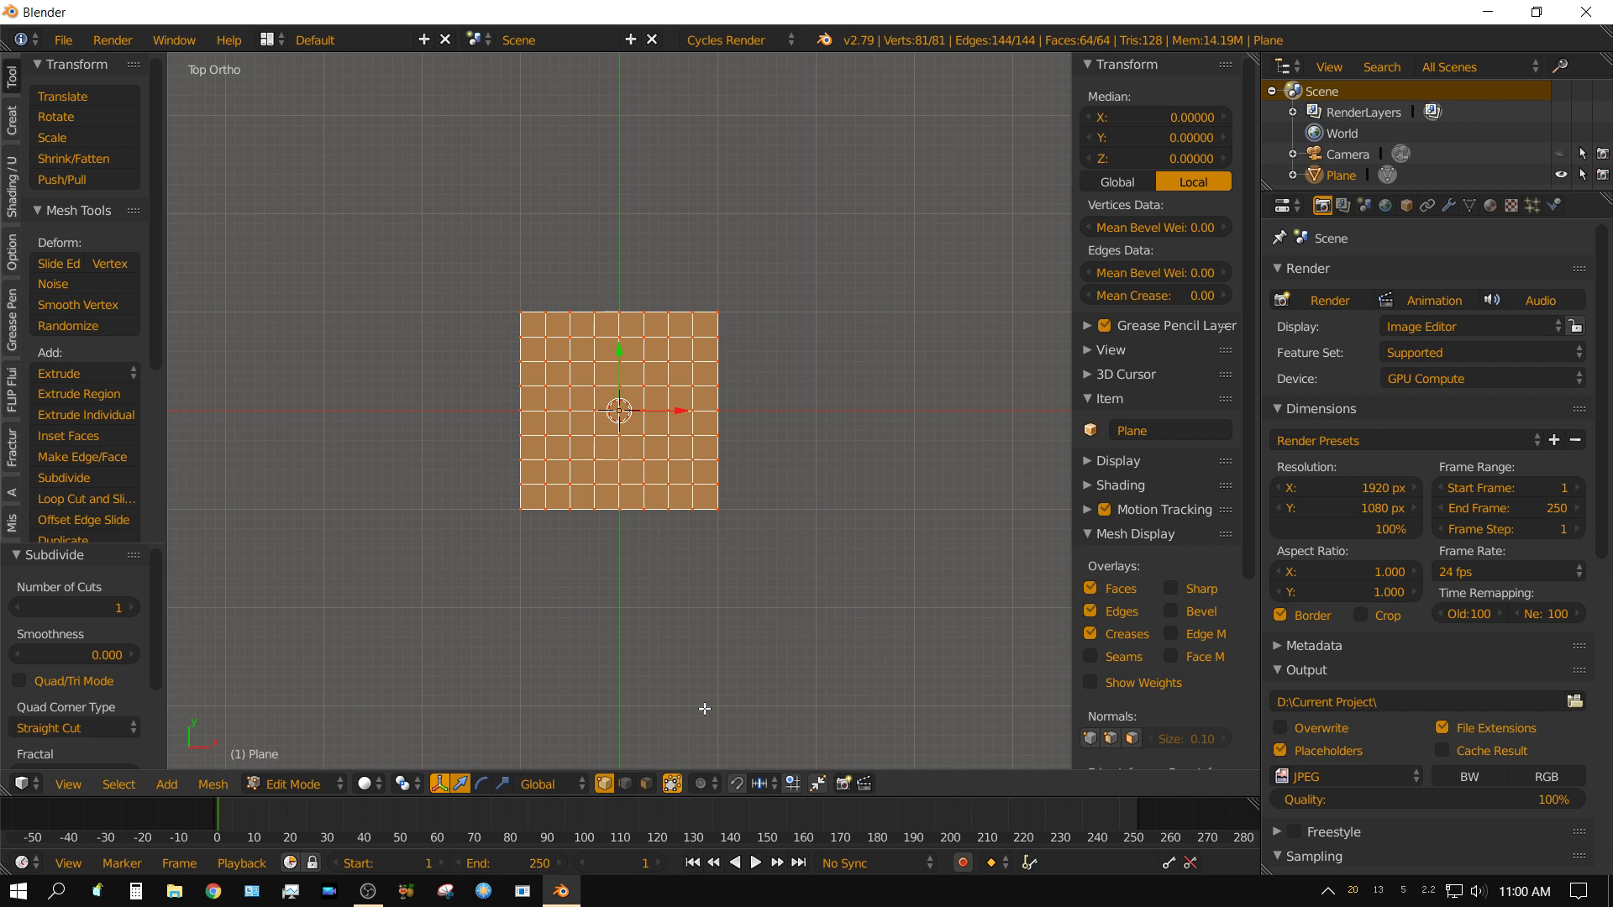
# - In face select mode, box-select the four 3×3 corner blocks of the grid
pyautogui.click(645, 786)
pyautogui.press('a')
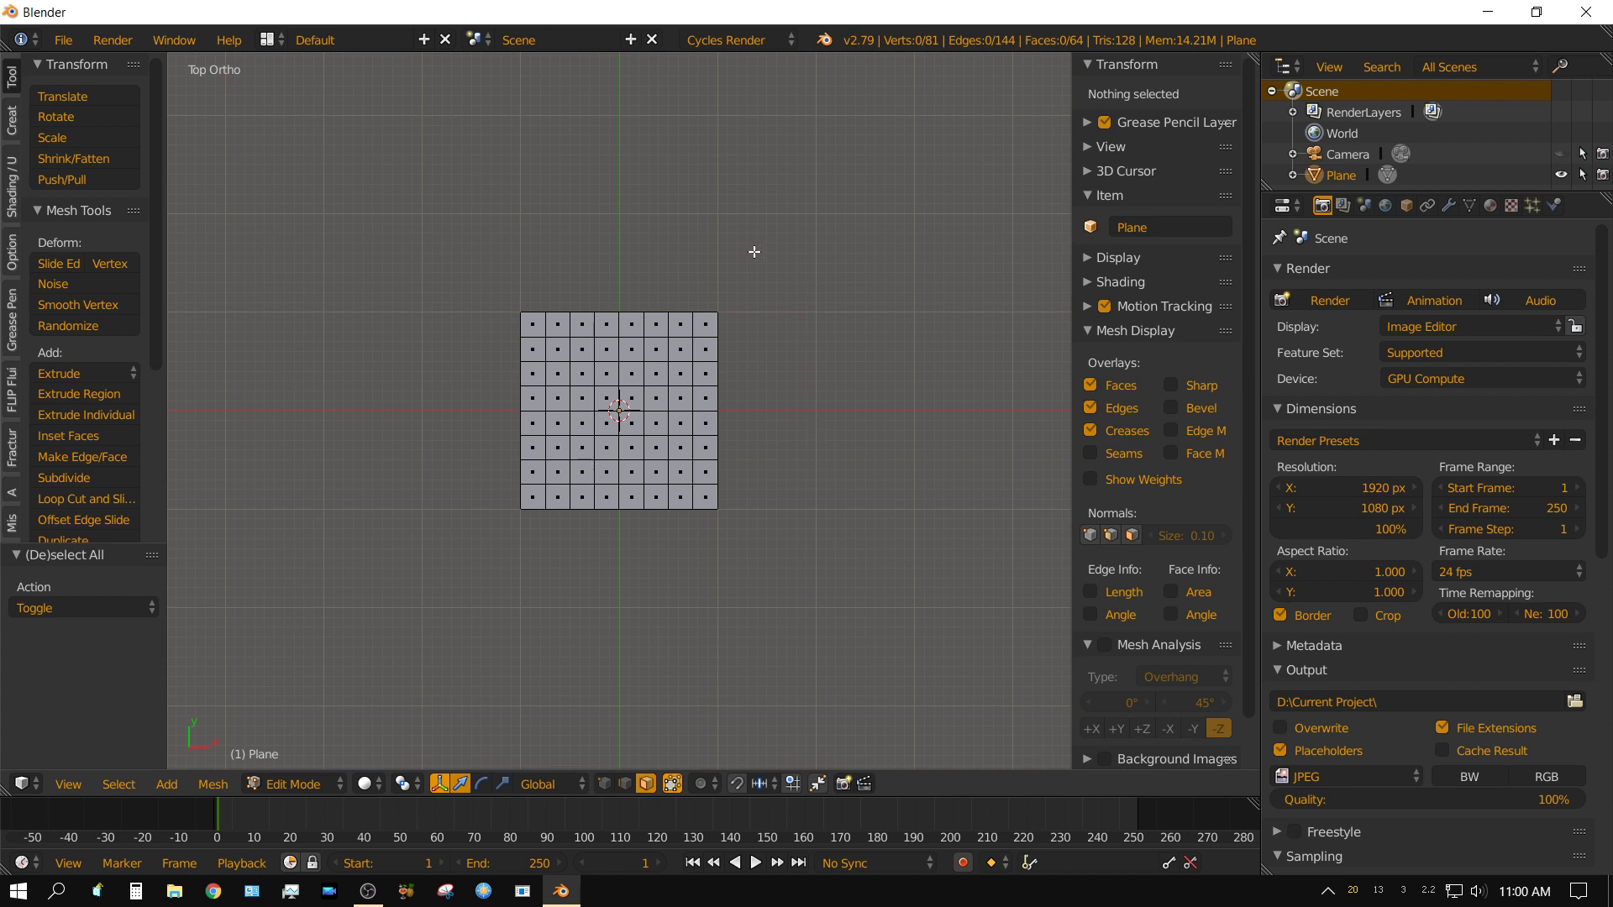
pyautogui.press('b')
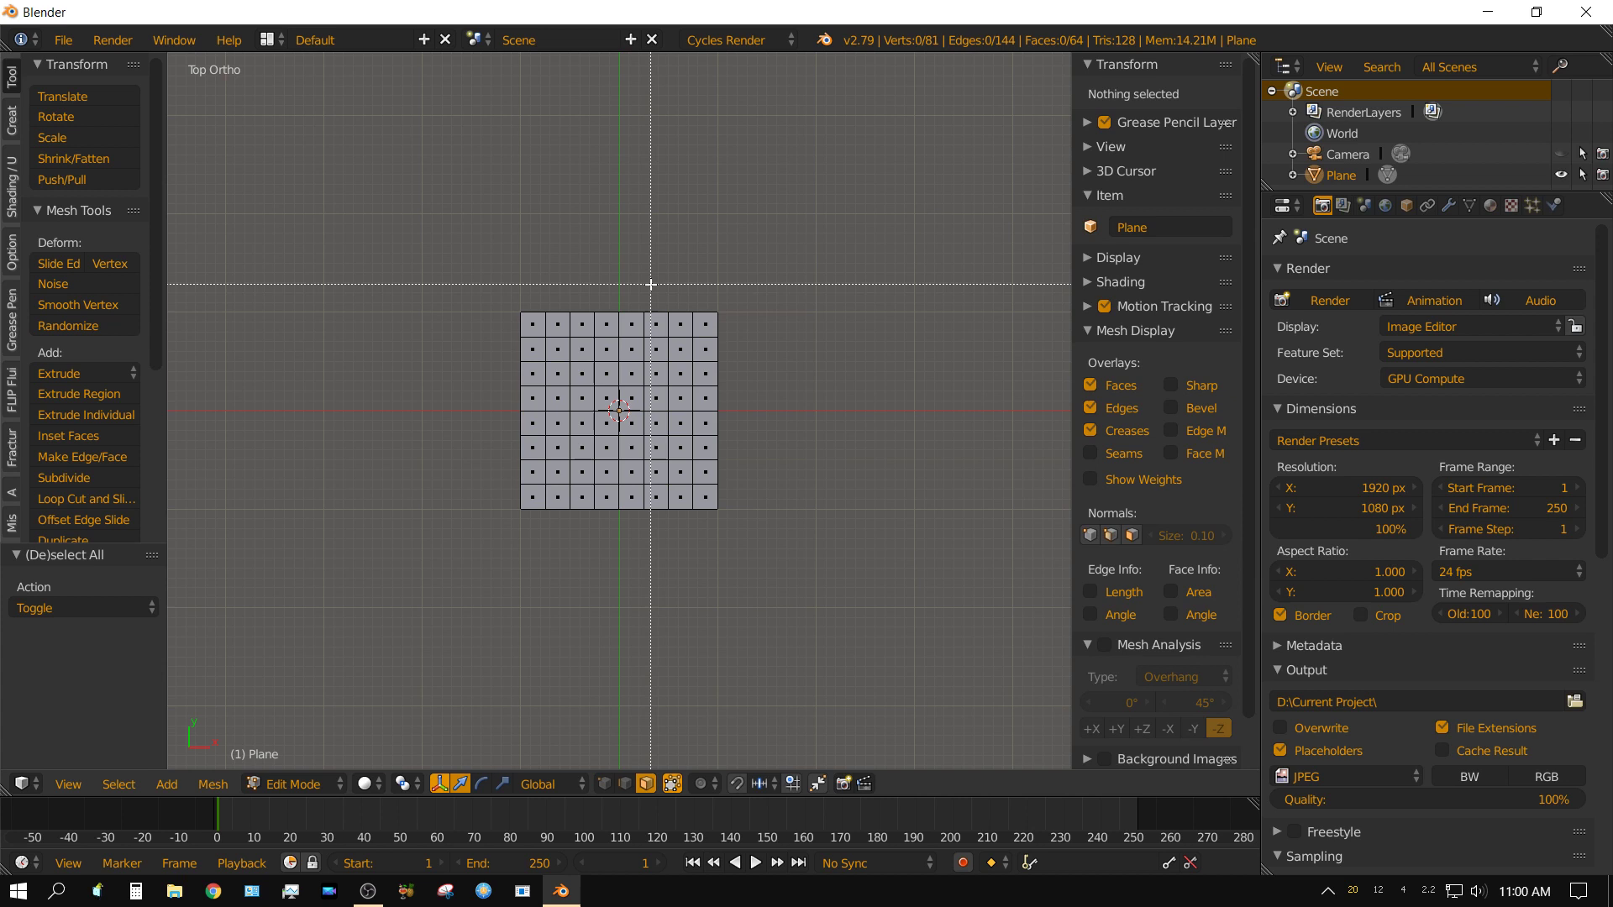
pyautogui.moveTo(650, 285)
pyautogui.mouseDown()
pyautogui.moveTo(702, 371)
pyautogui.moveTo(734, 382)
pyautogui.mouseUp()
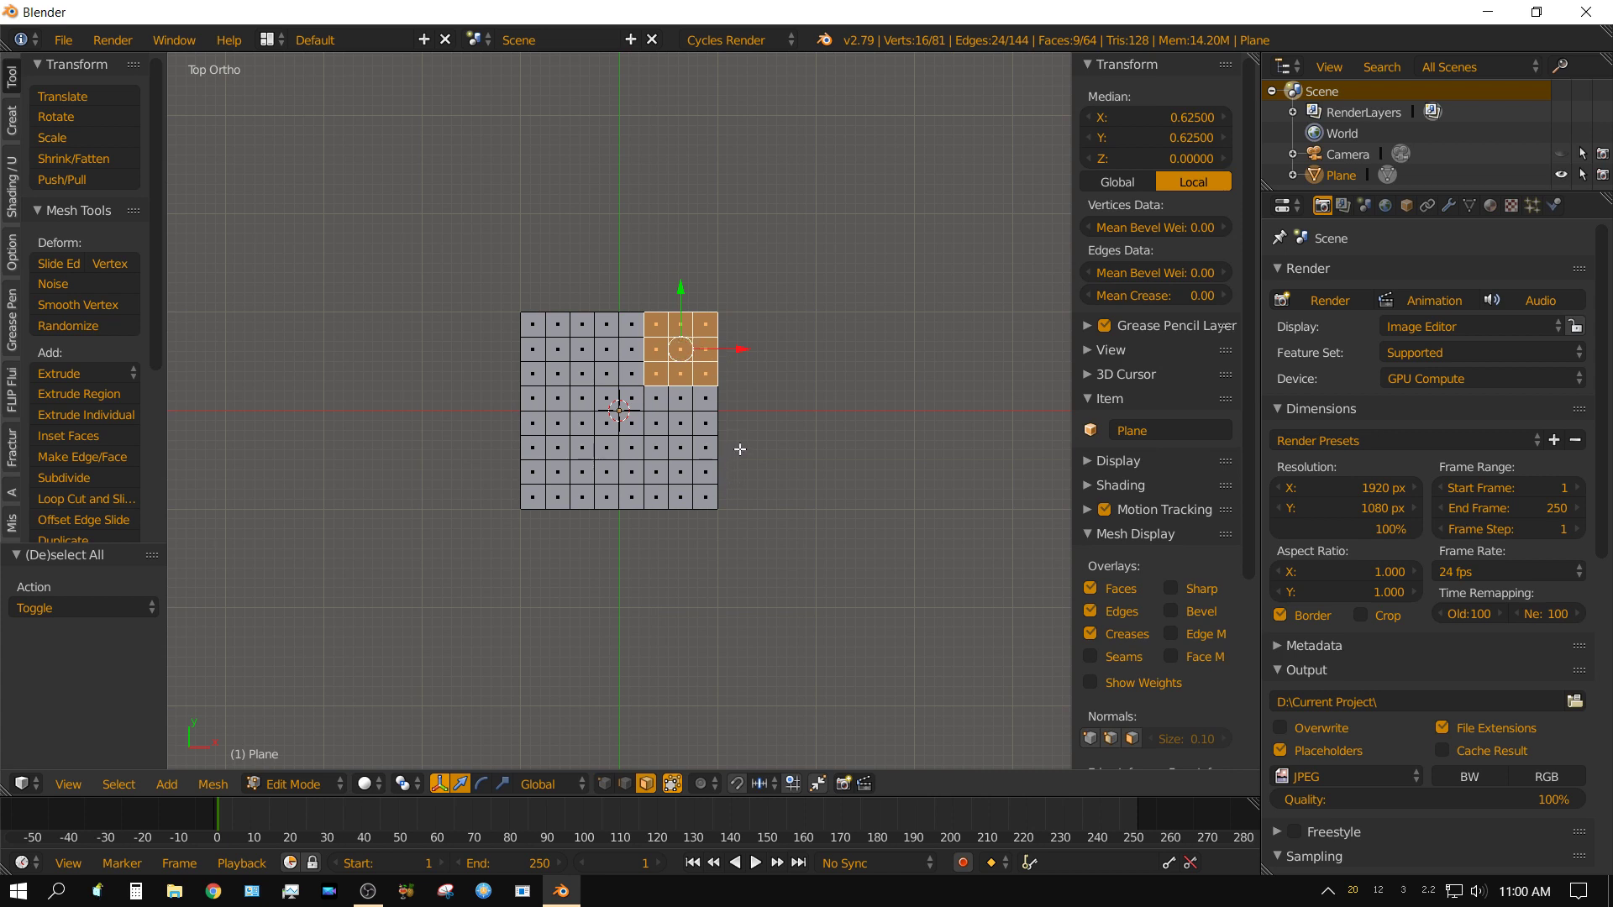
pyautogui.press('b')
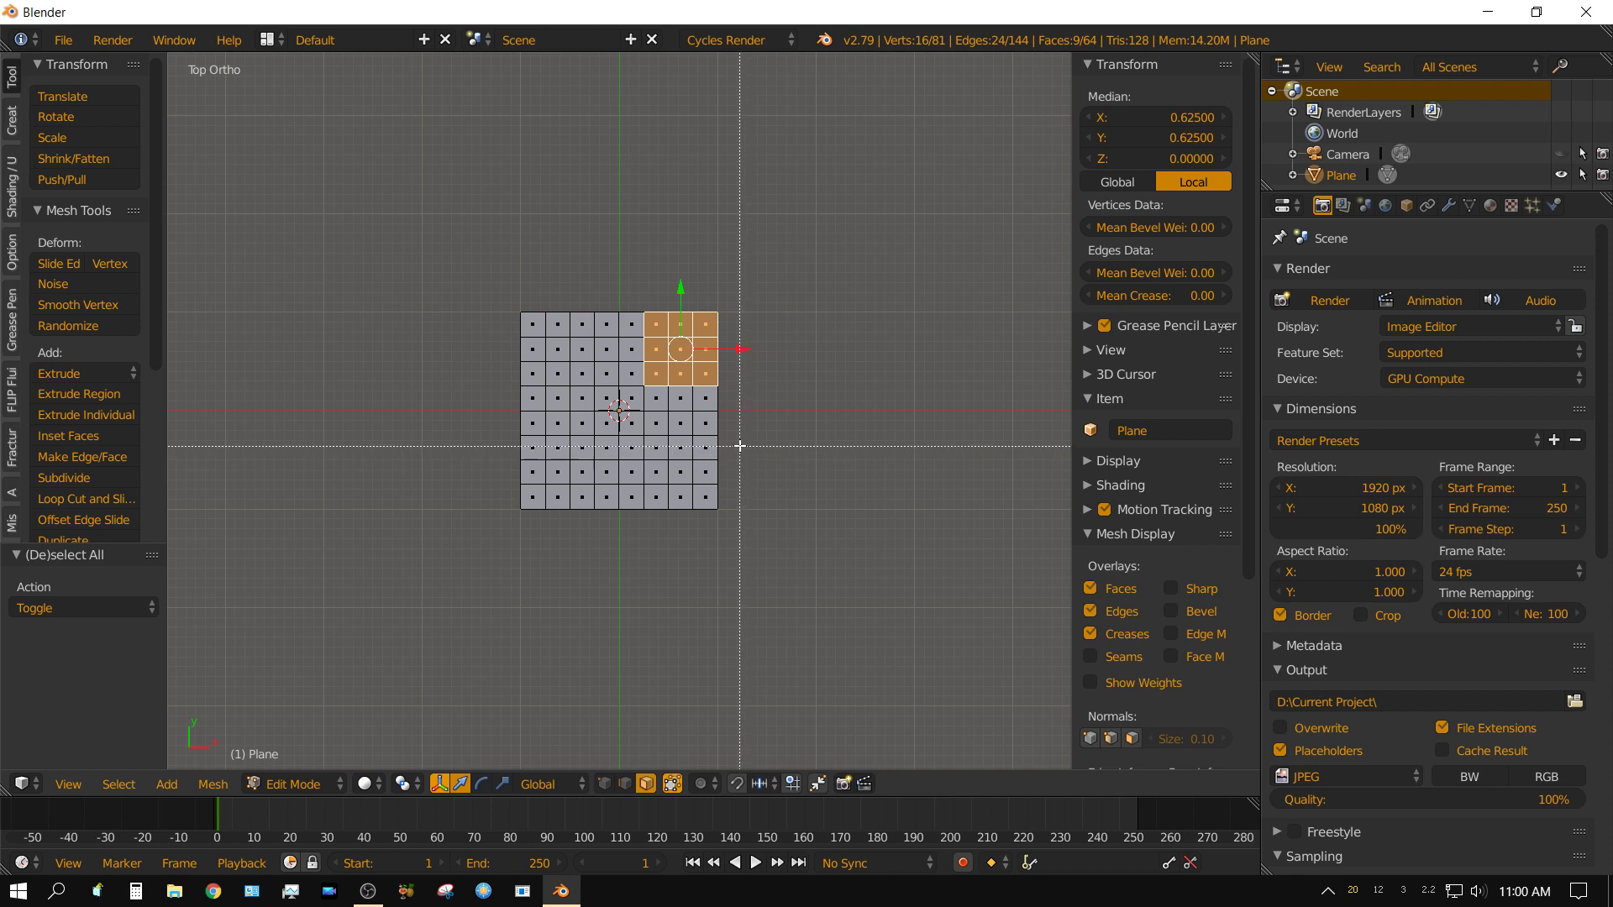
pyautogui.moveTo(740, 446)
pyautogui.mouseDown()
pyautogui.moveTo(699, 458)
pyautogui.moveTo(648, 512)
pyautogui.mouseUp()
pyautogui.press('b')
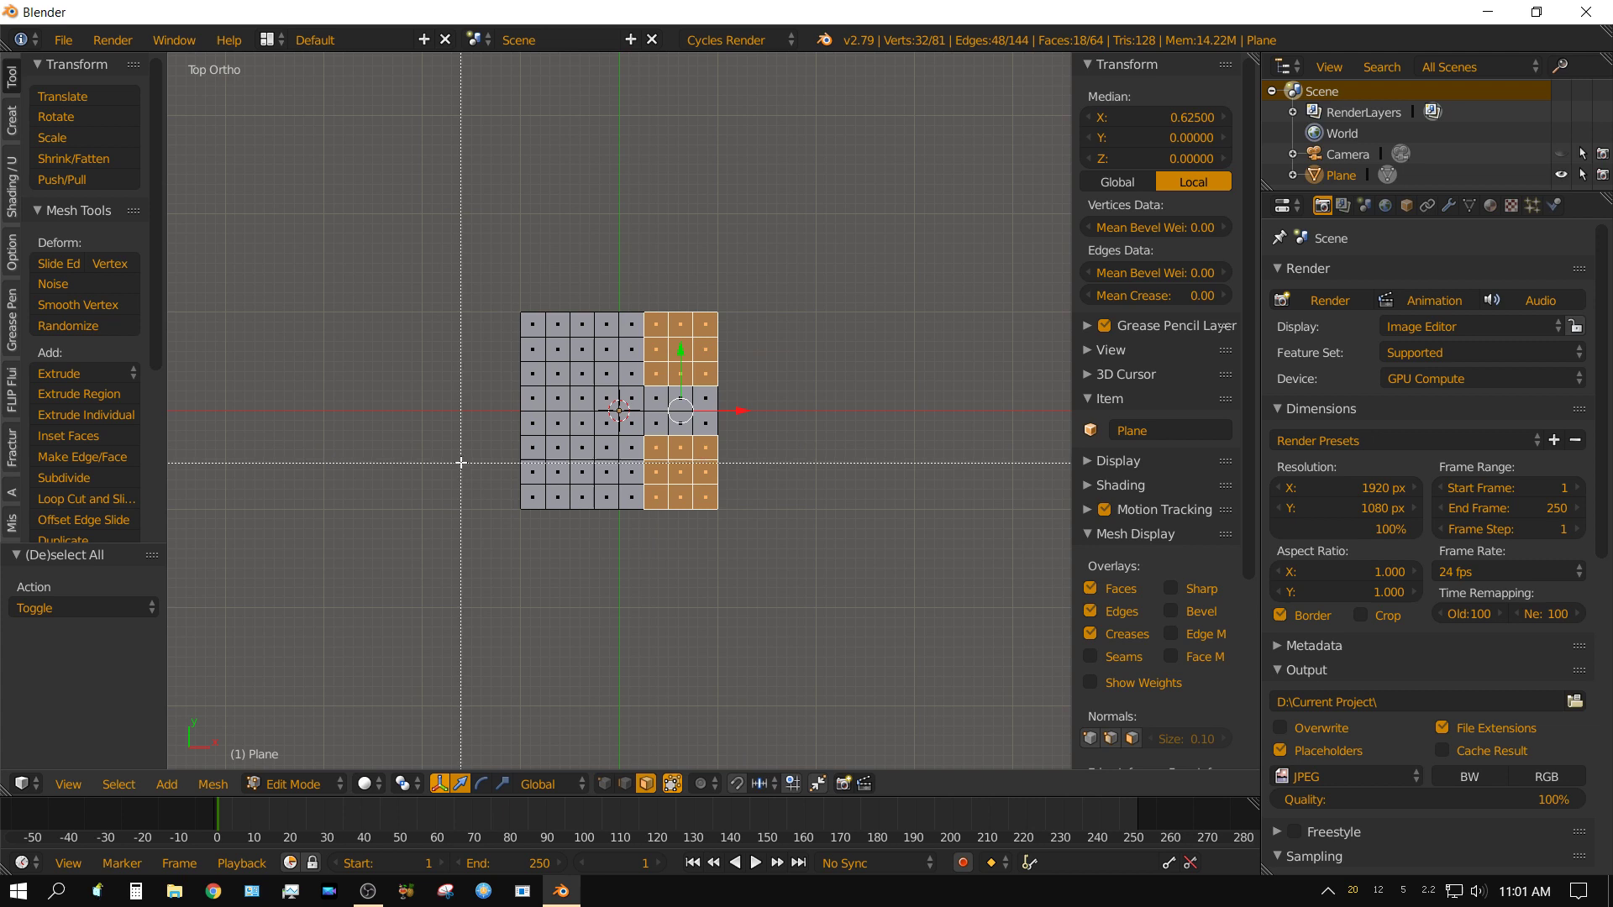
pyautogui.moveTo(479, 446); pyautogui.dragTo(593, 519)
pyautogui.press('b')
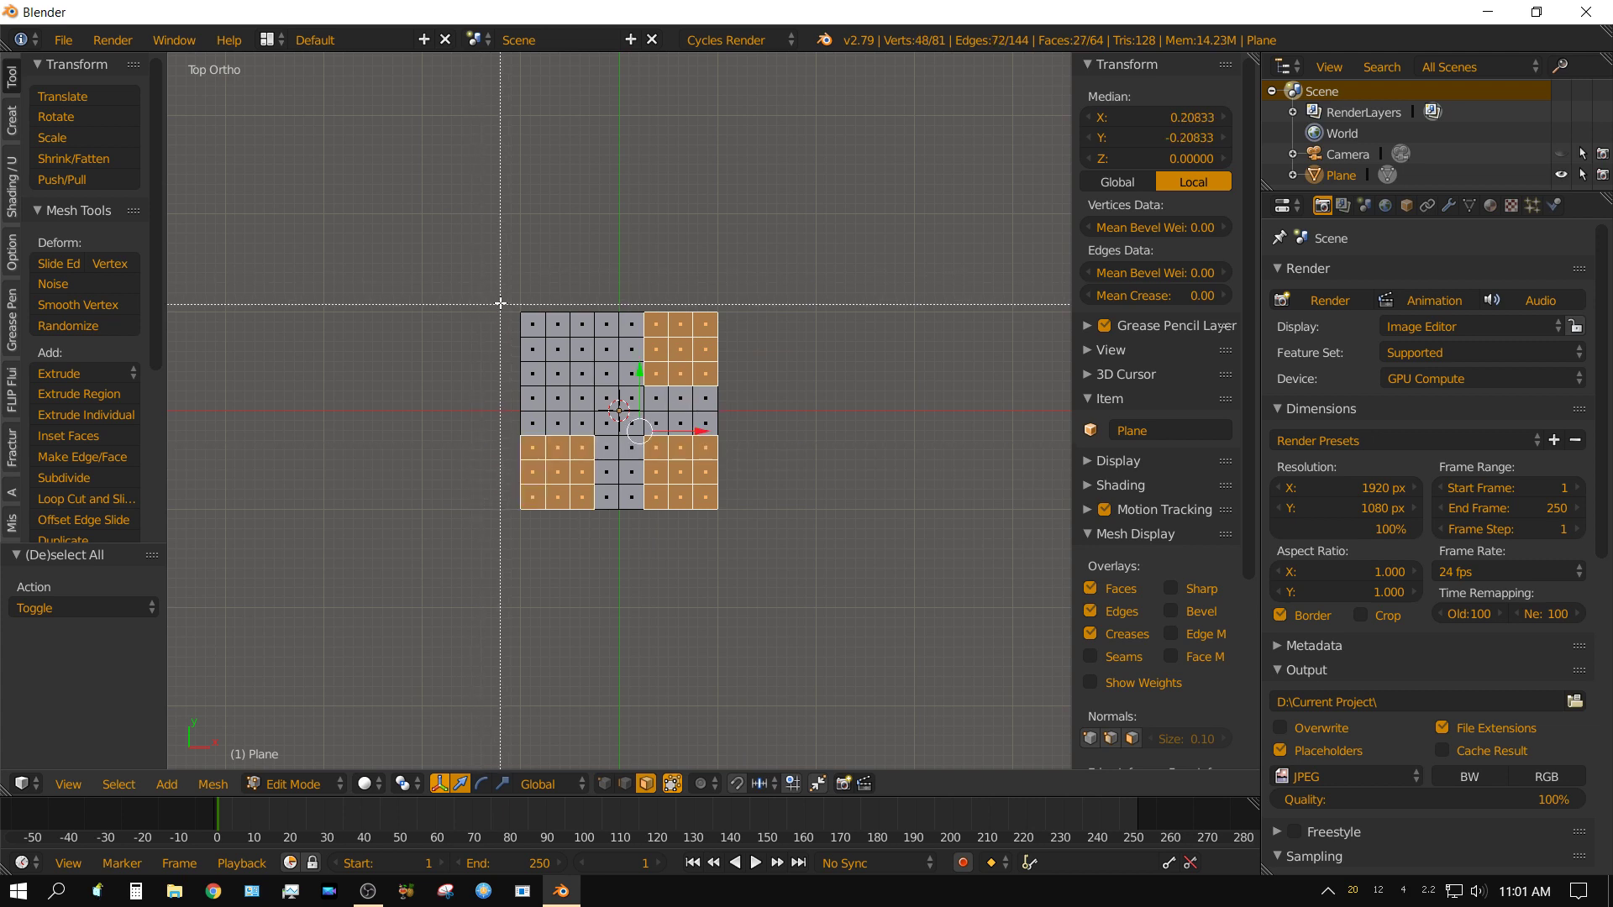
pyautogui.moveTo(498, 298); pyautogui.dragTo(589, 382)
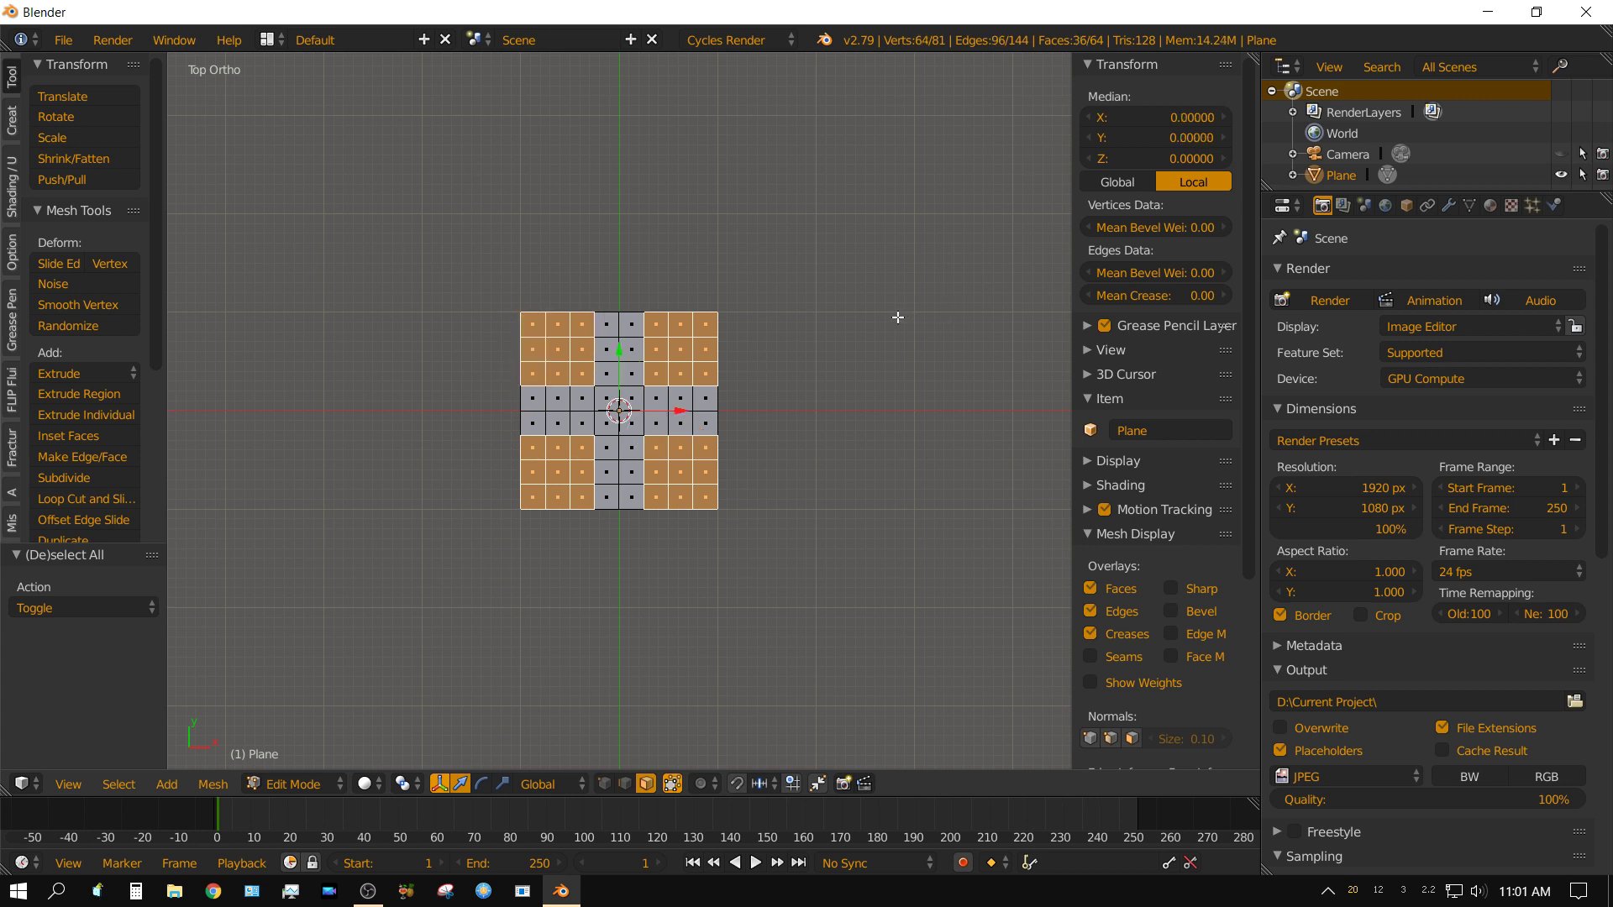
# - Delete the selected corner faces, leaving a plus-shaped cross of 28 faces
pyautogui.press('x')
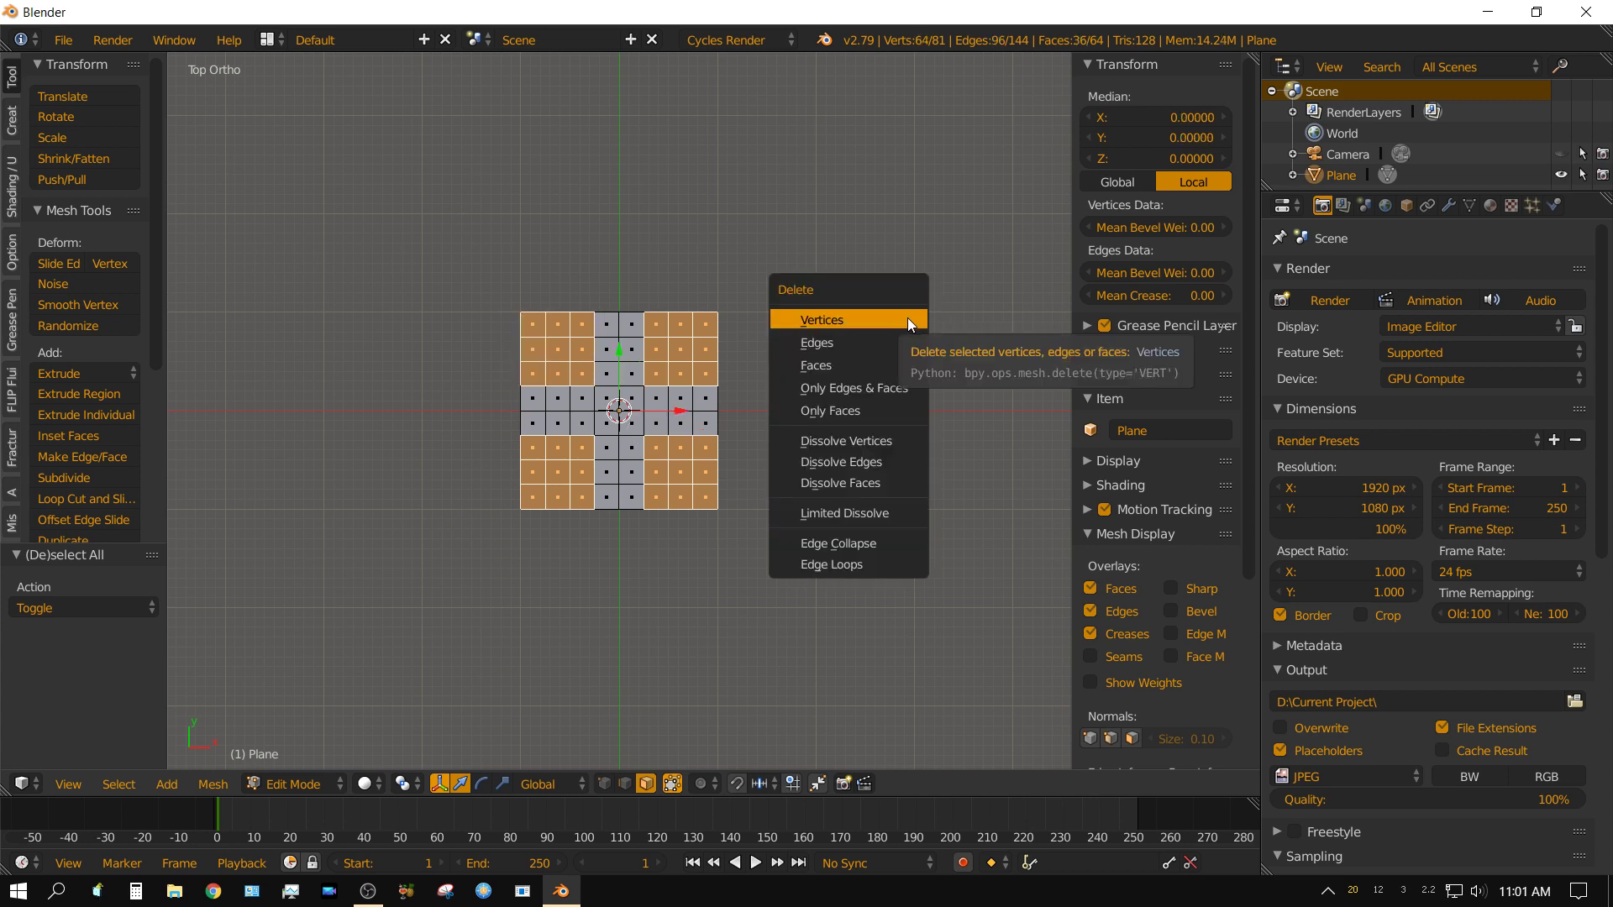
pyautogui.click(870, 364)
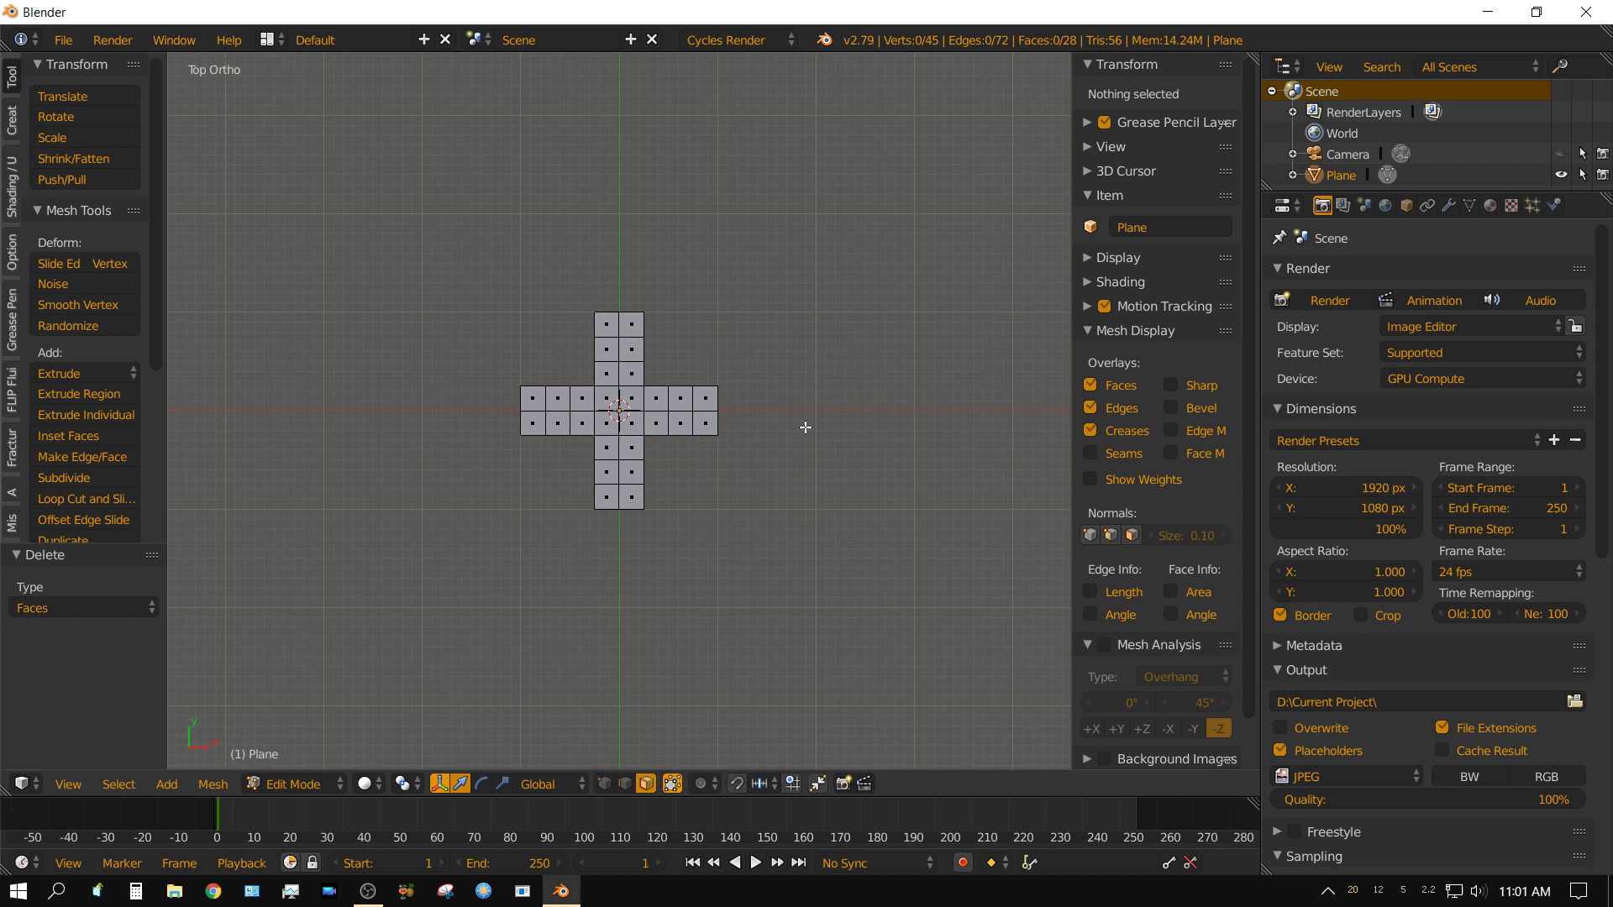
# - In Object Mode, add a Solidify modifier to the cross and set its thickness to 5
pyautogui.press('Tab')
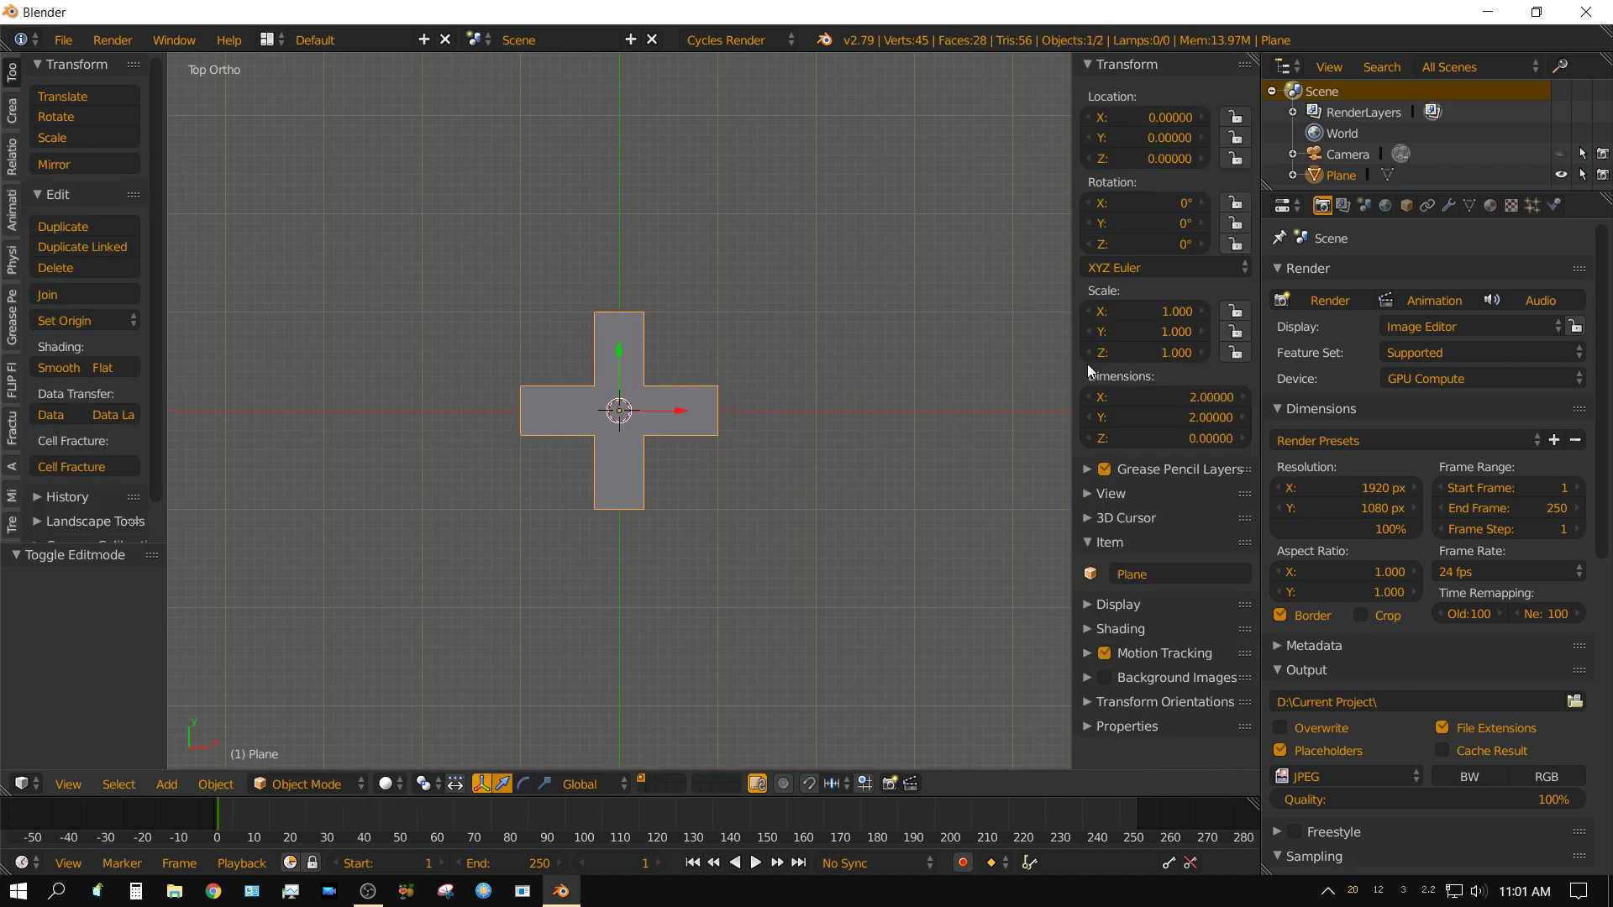
pyautogui.moveTo(765, 586)
pyautogui.mouseDown(button='middle')
pyautogui.moveTo(772, 413)
pyautogui.moveTo(757, 413)
pyautogui.mouseUp(button='middle')
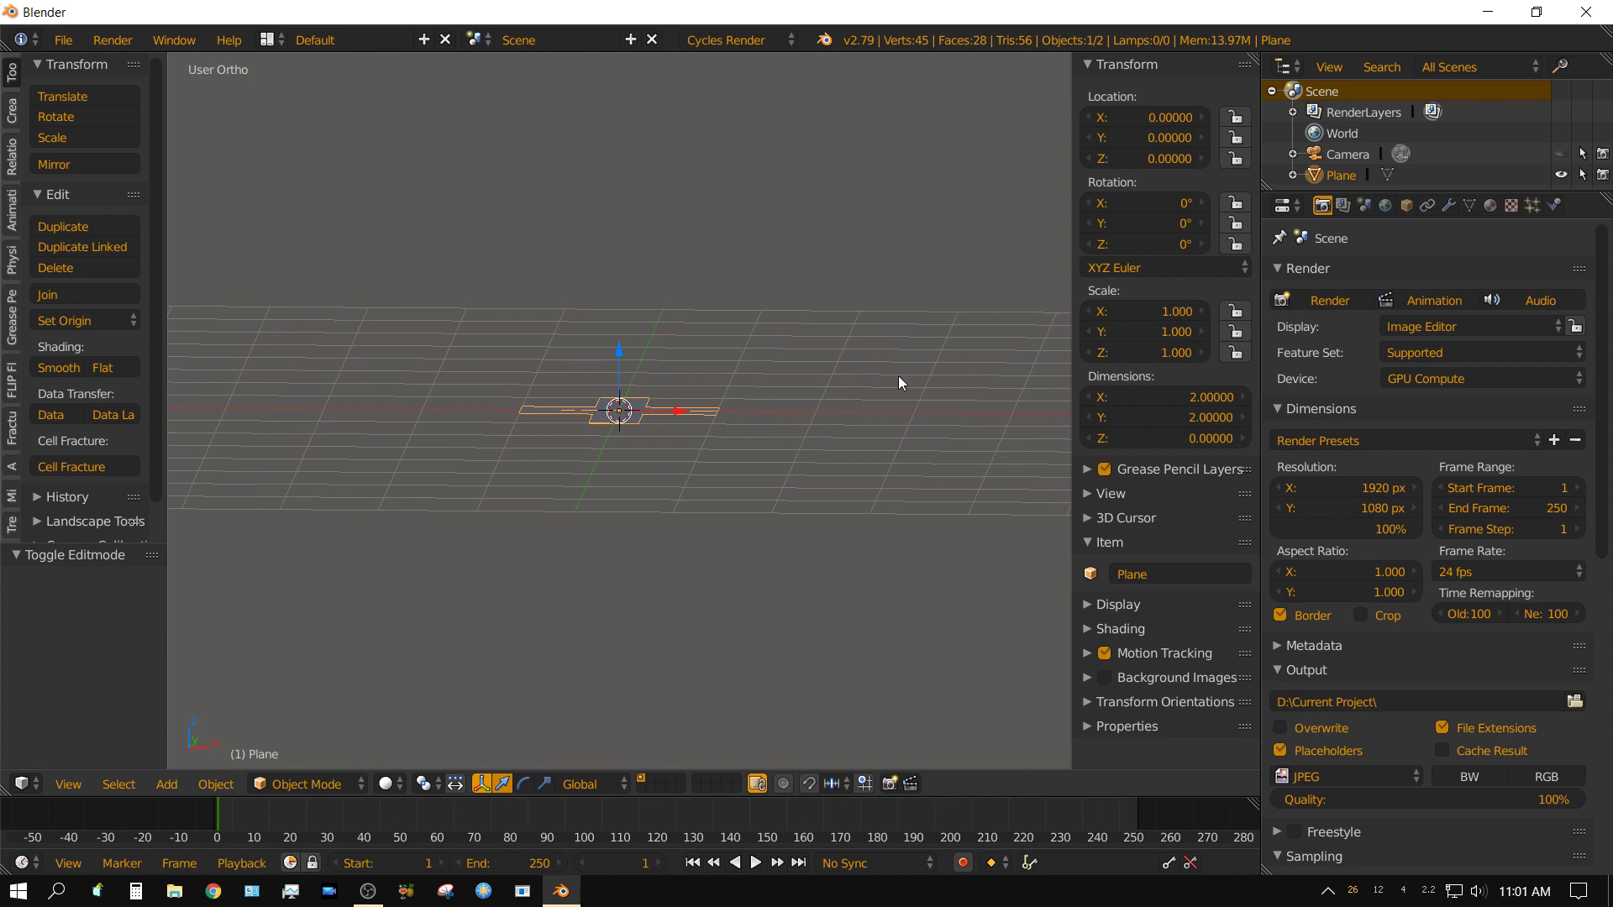
pyautogui.click(1447, 206)
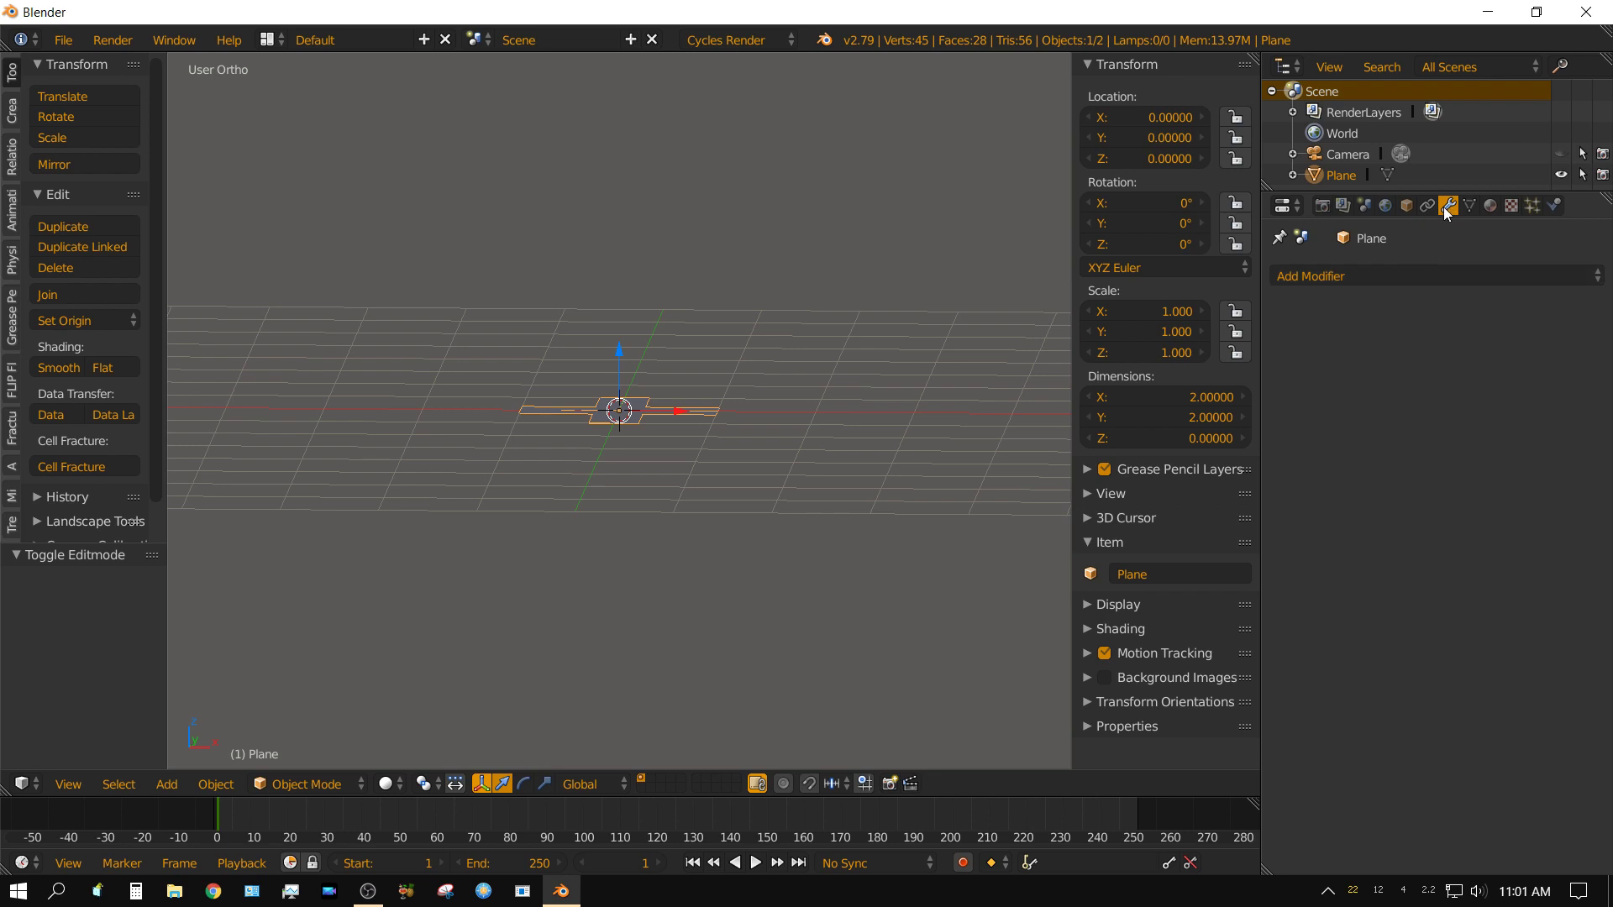
pyautogui.click(1335, 278)
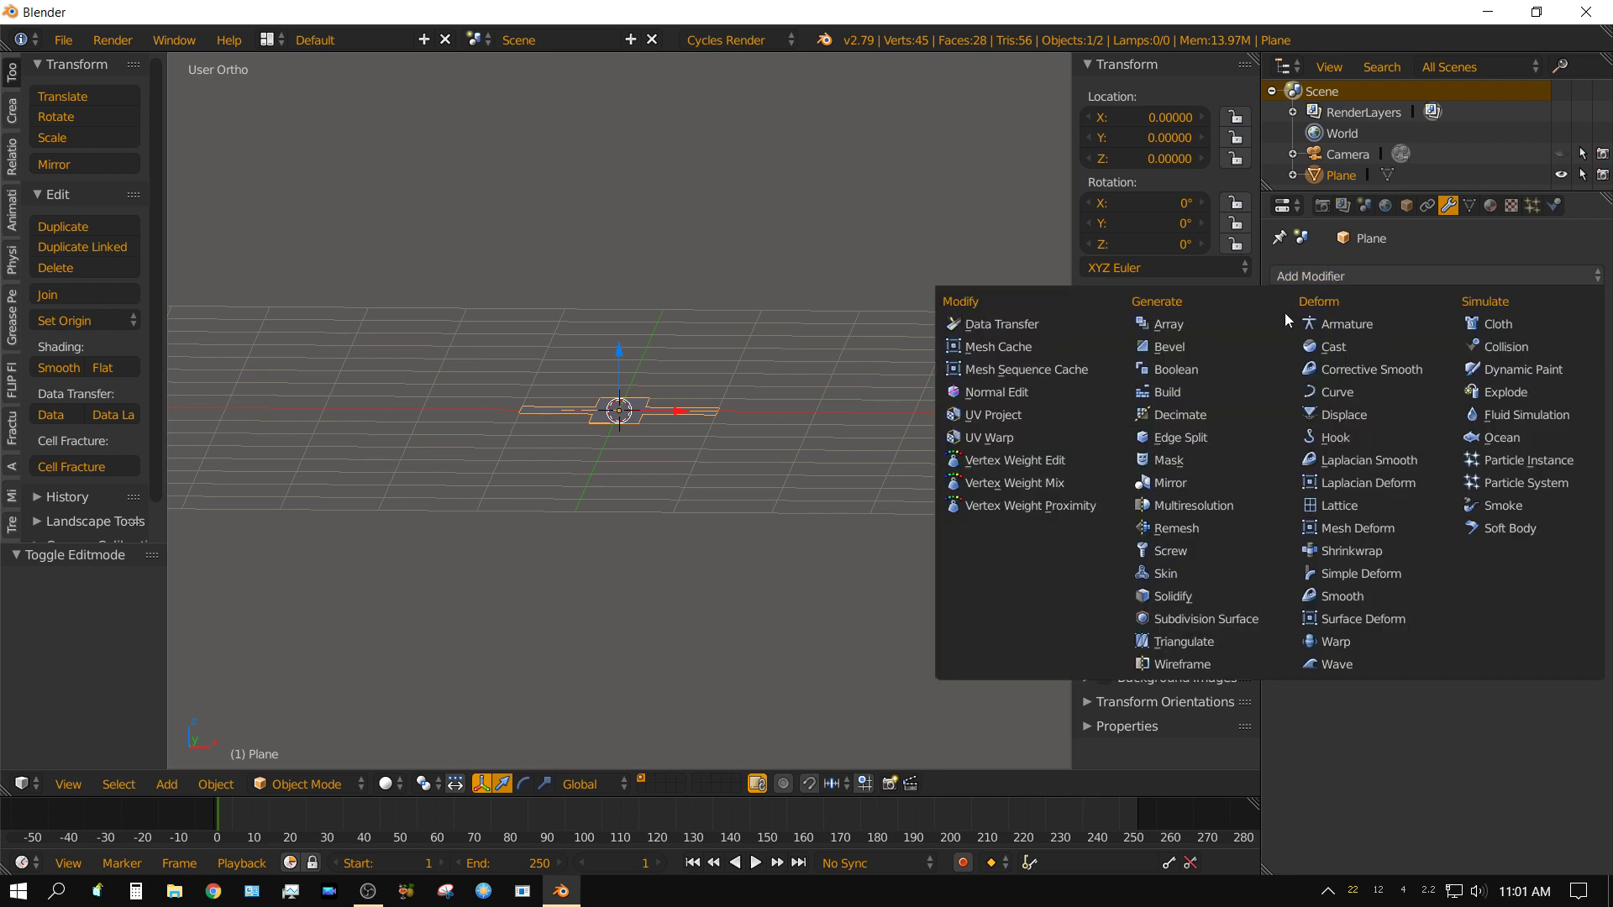
pyautogui.click(1176, 595)
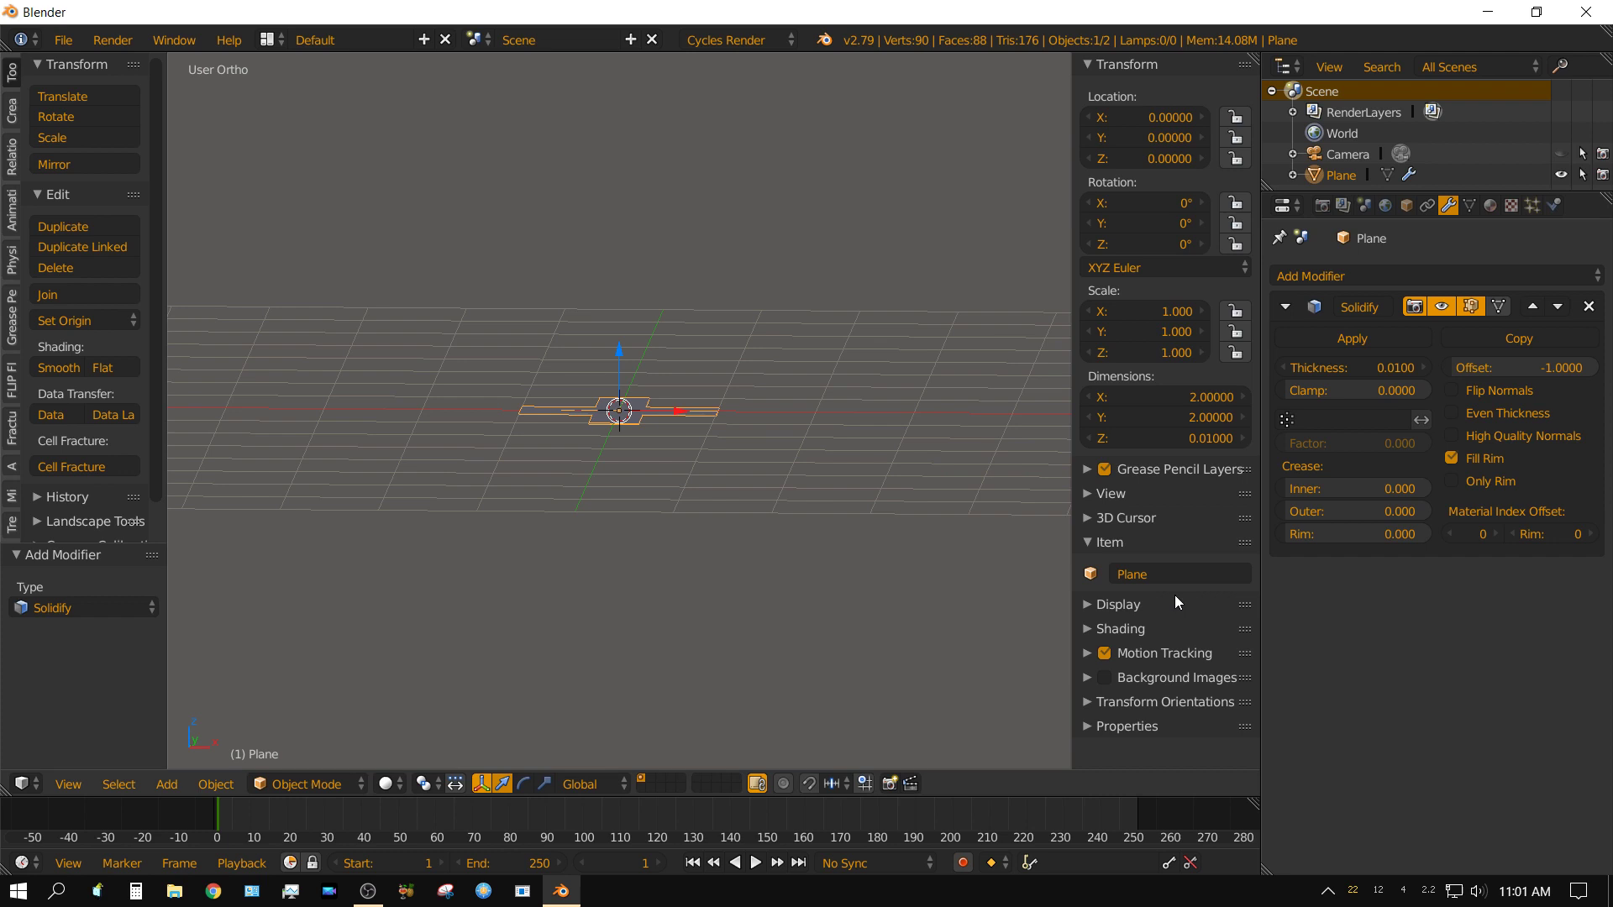
pyautogui.moveTo(1317, 375); pyautogui.dragTo(1431, 368)
pyautogui.click(1341, 370)
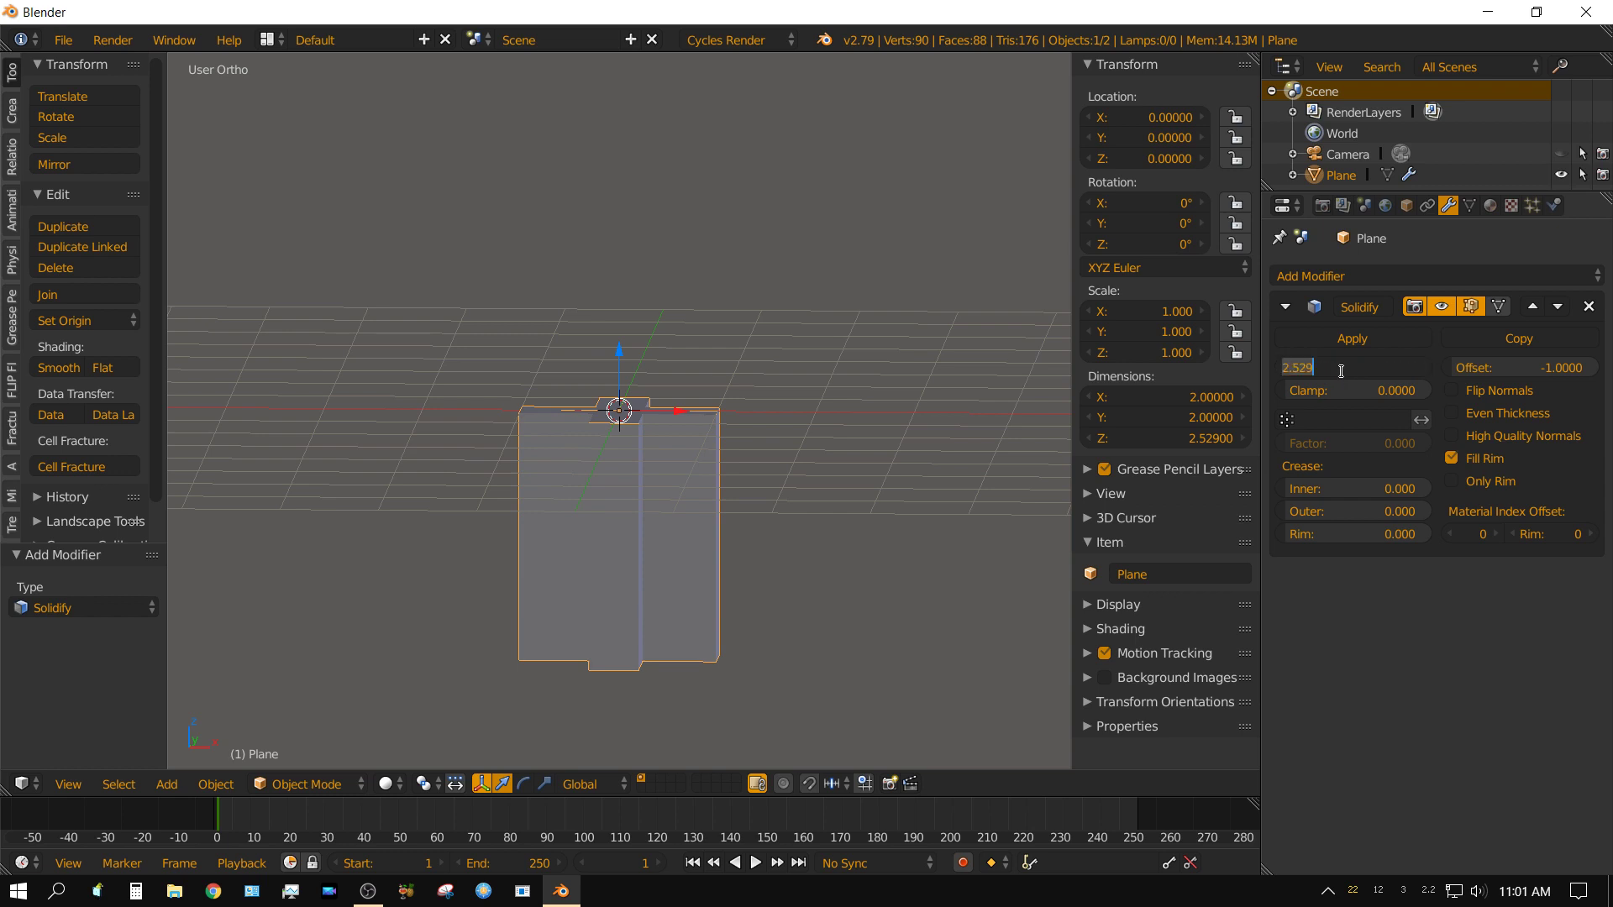
pyautogui.write('5')
pyautogui.press('Return')
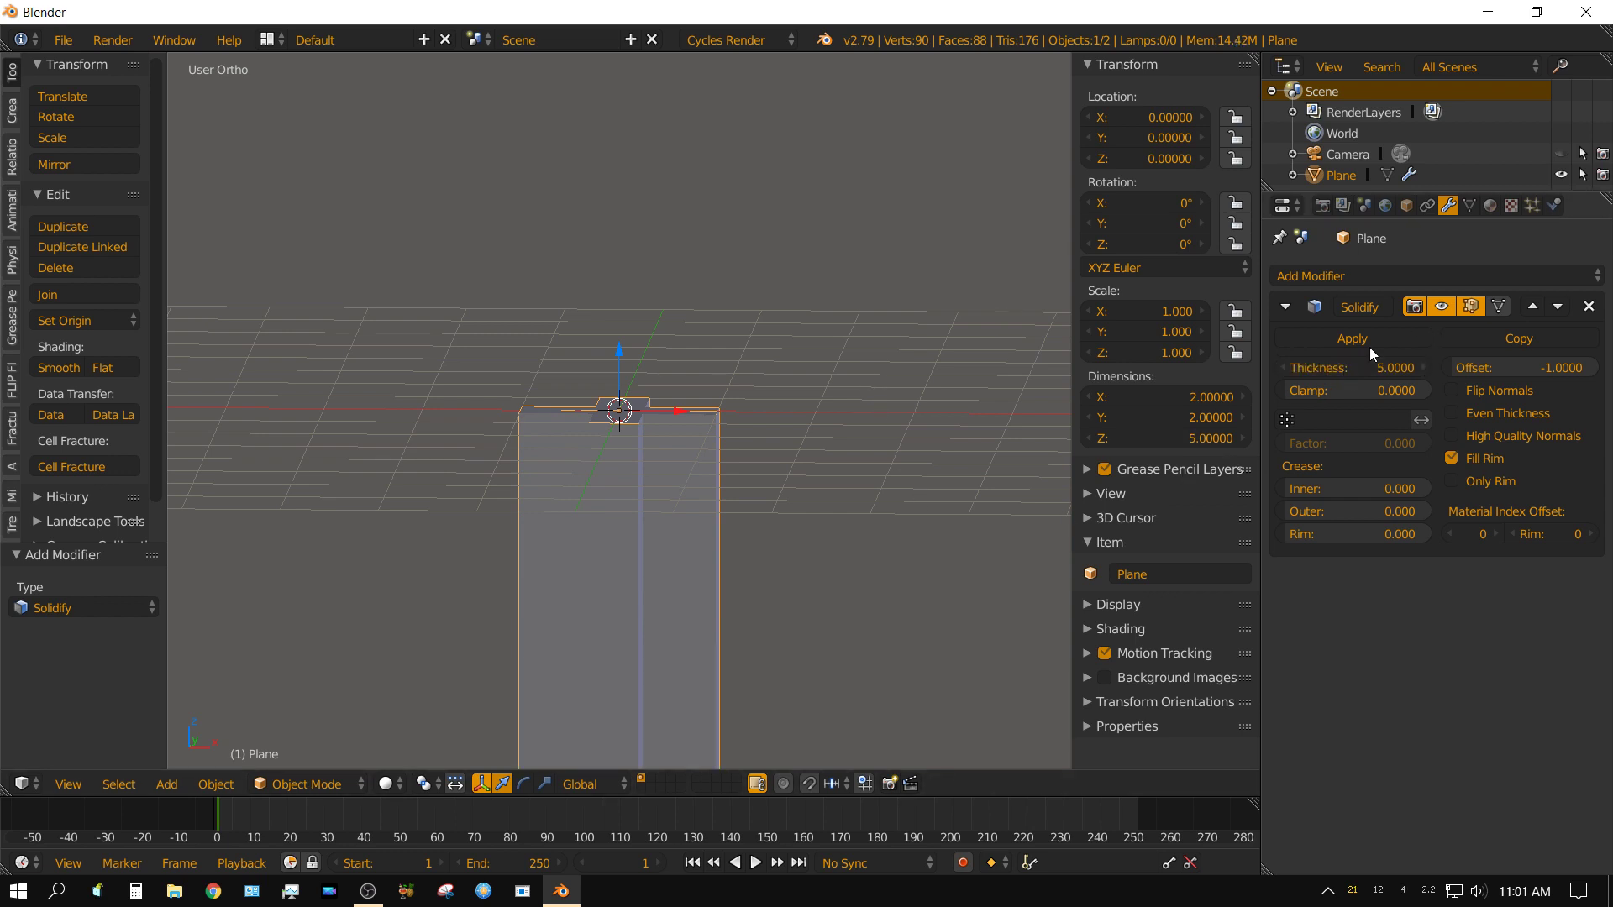
# - Apply the Solidify modifier and move the object's origin to its geometry centre
pyautogui.click(1369, 341)
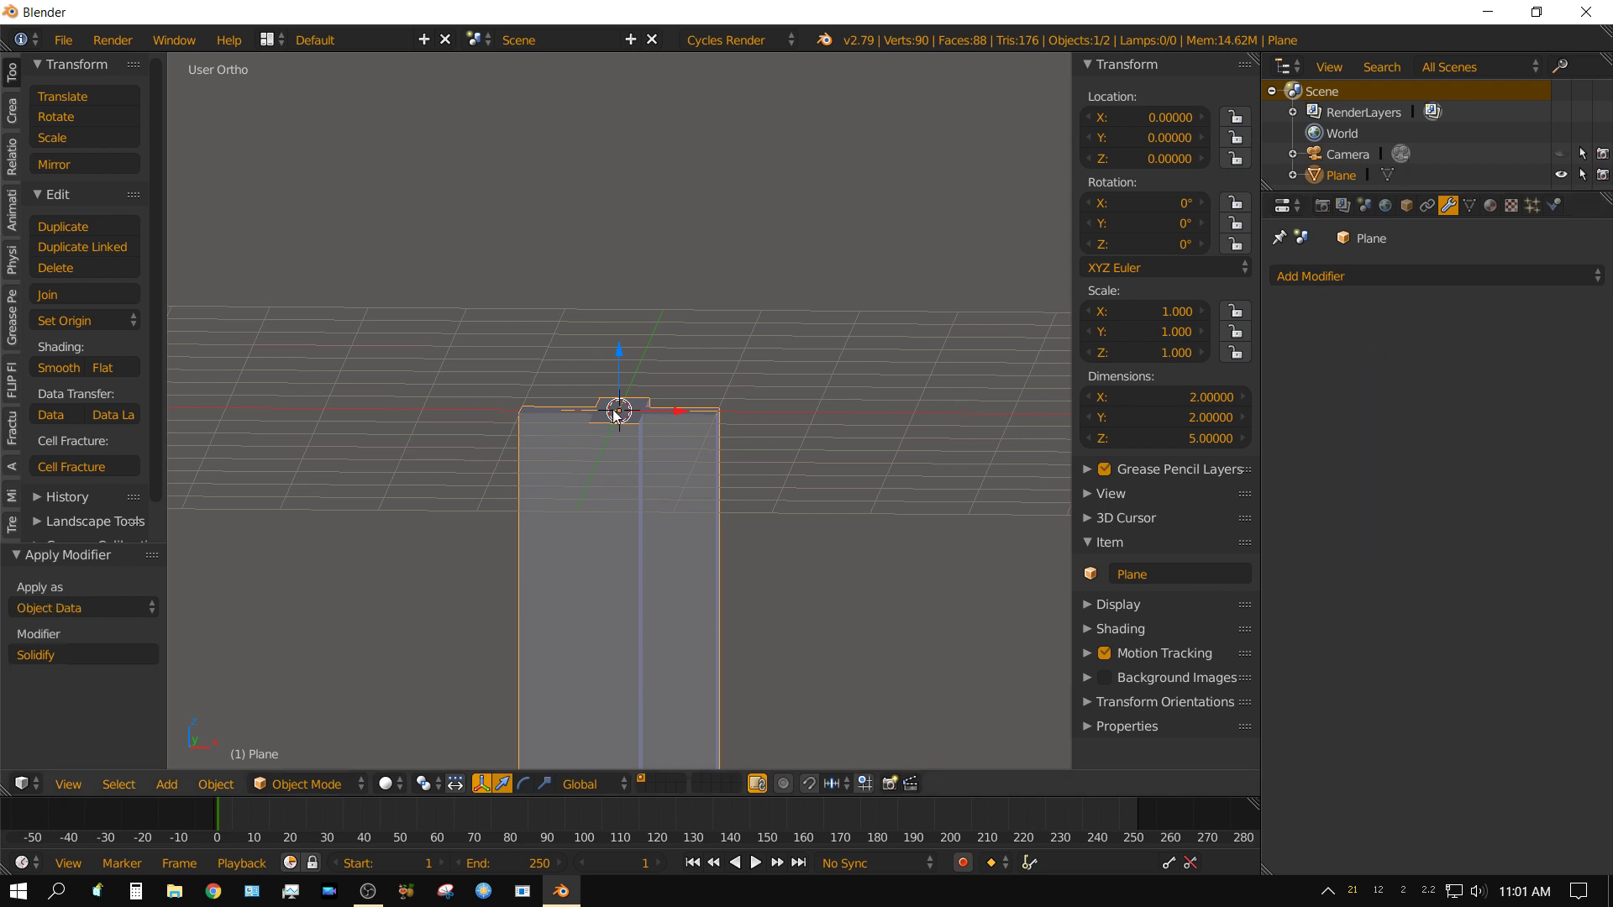
pyautogui.click(98, 322)
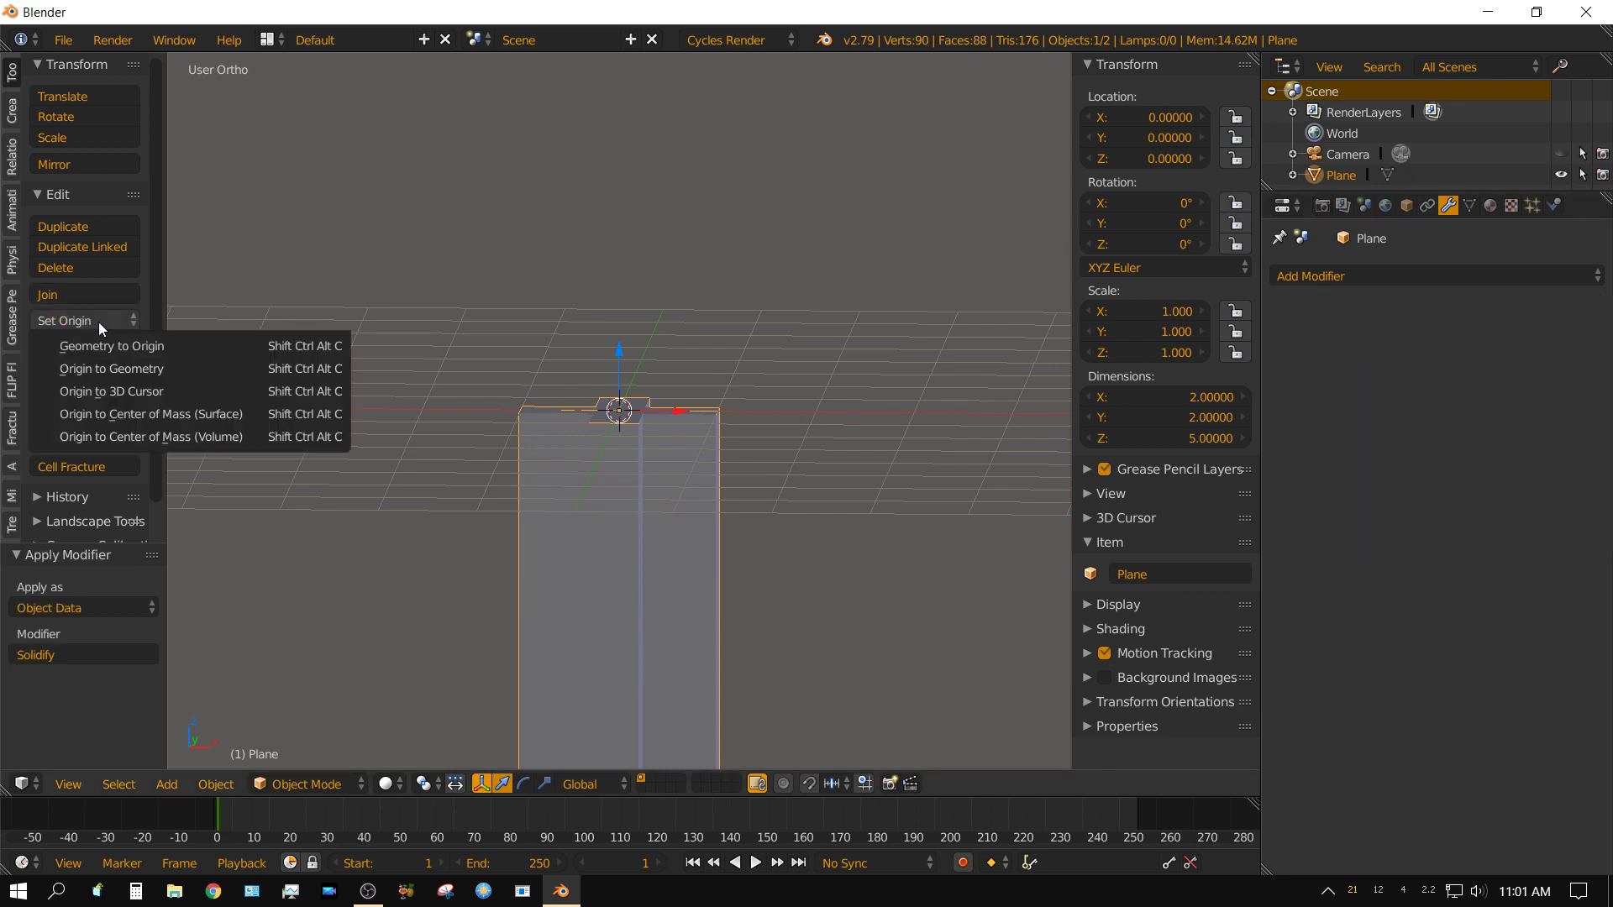
pyautogui.click(133, 370)
# - Set the column's Z location to 0 so it is centred on the world origin
pyautogui.keyDown('shift'); pyautogui.moveTo(863, 647); pyautogui.dragTo(898, 519, button='middle'); pyautogui.keyUp('shift')
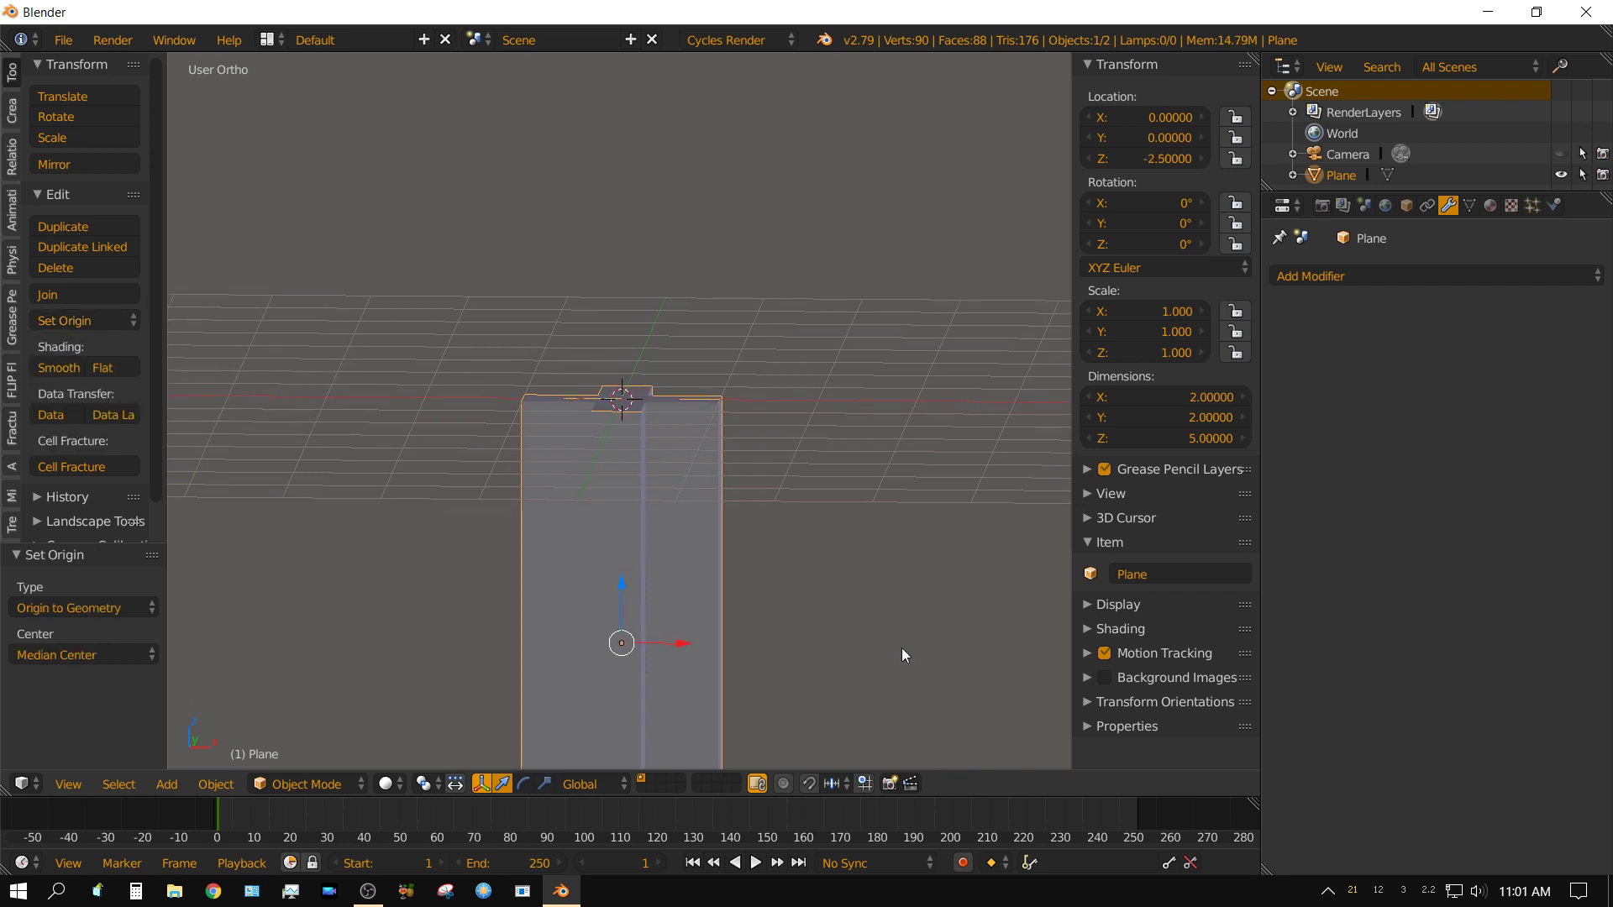
pyautogui.click(1144, 160)
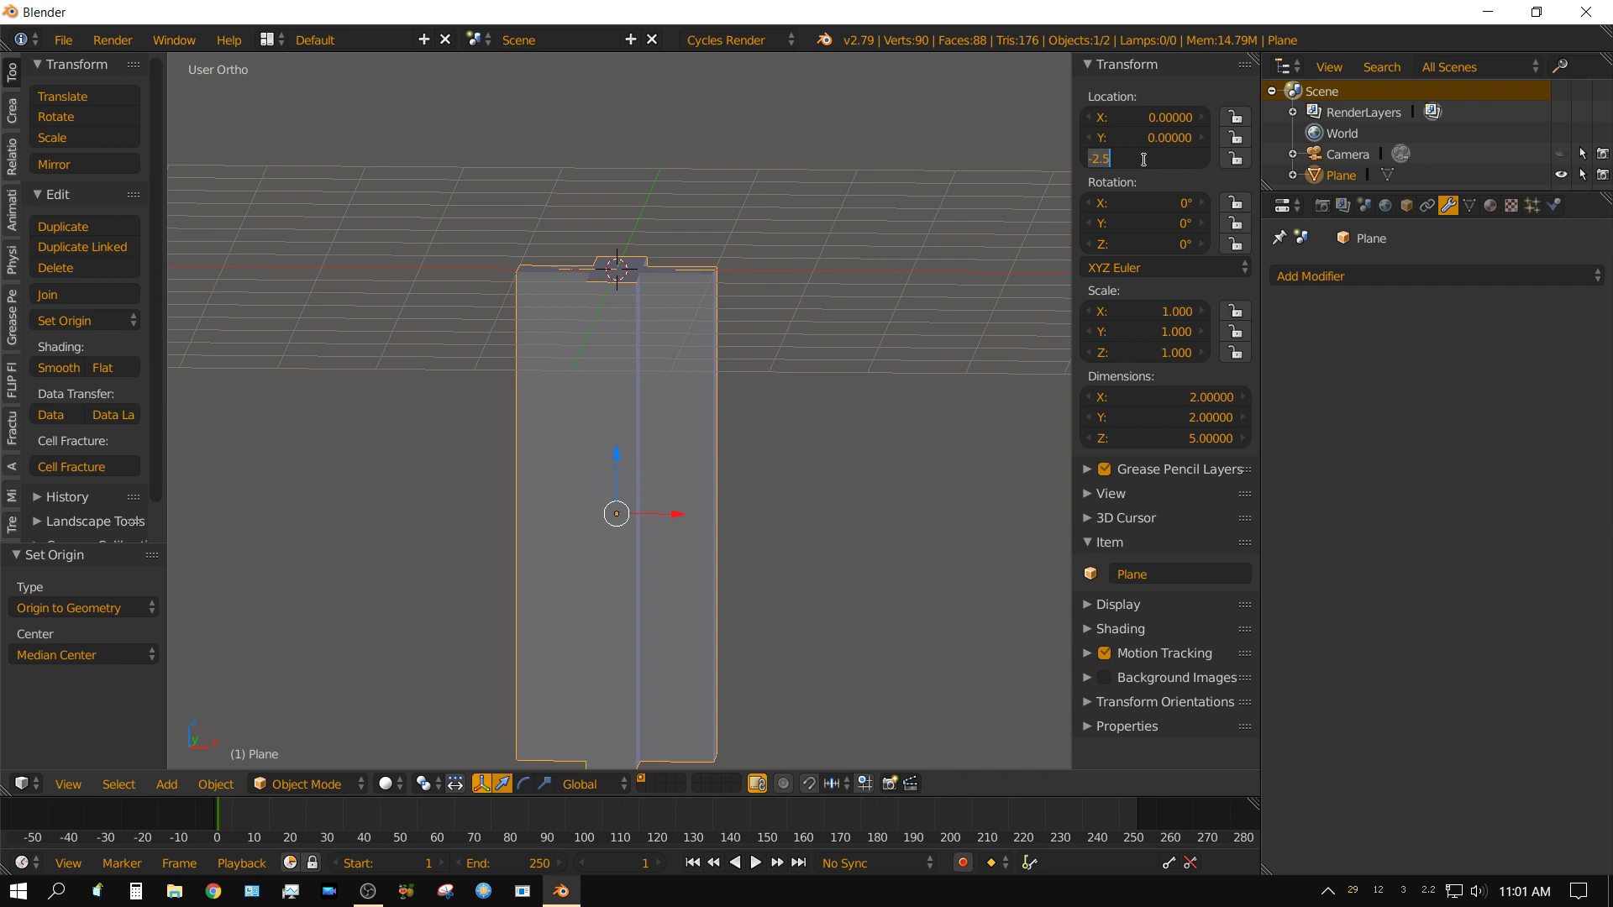
pyautogui.write('0')
pyautogui.press('Return')
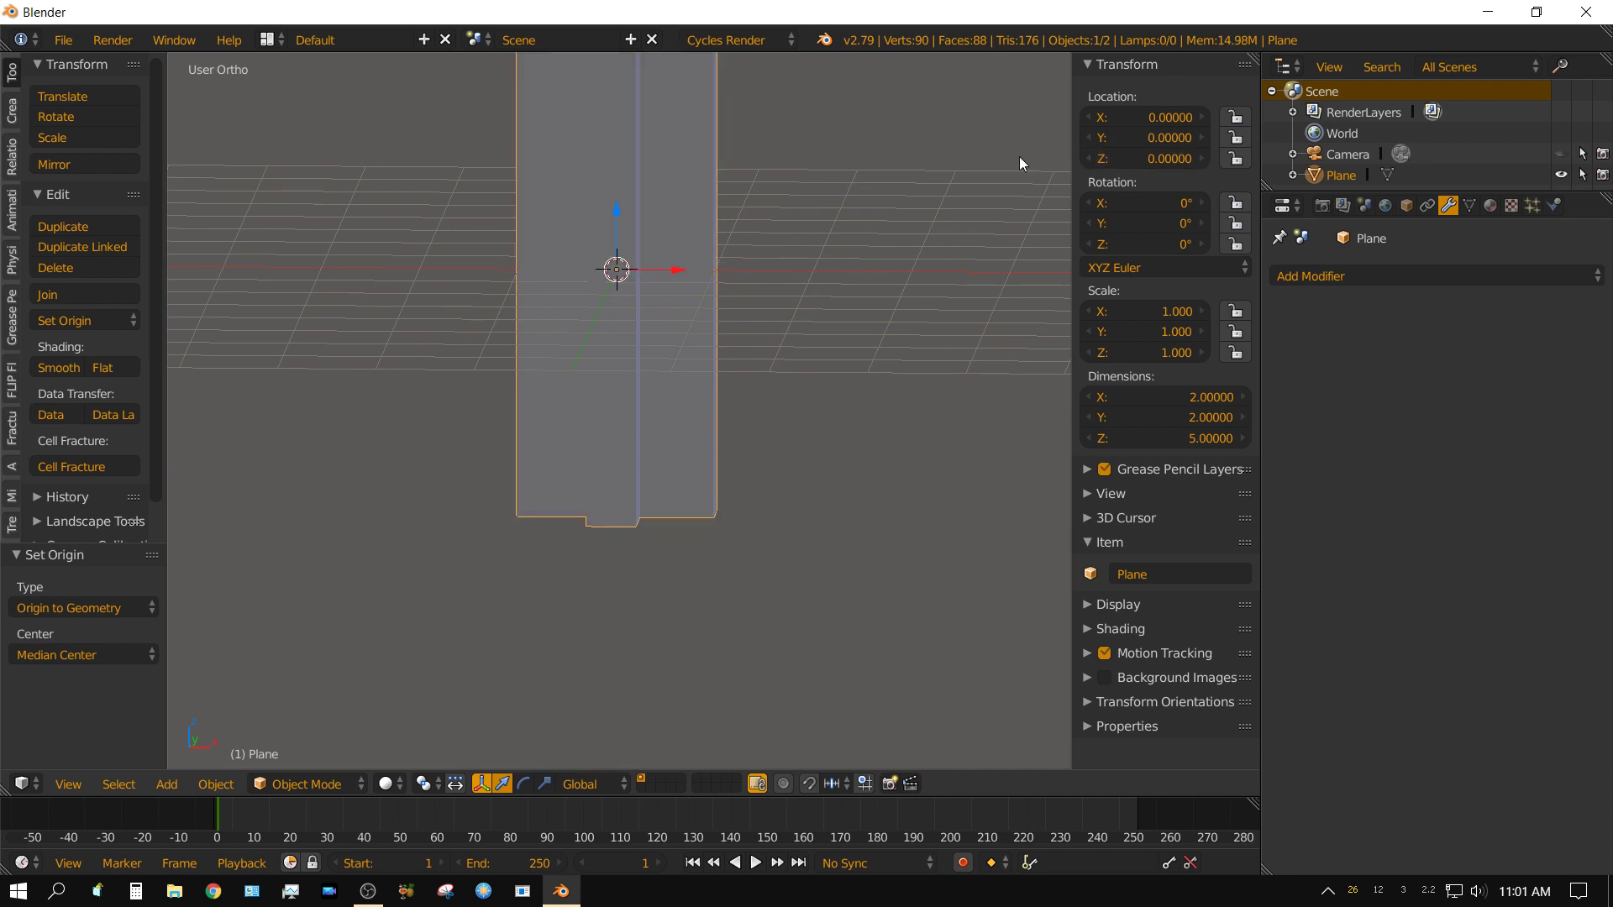
pyautogui.moveTo(742, 236)
pyautogui.keyDown('shift'); pyautogui.mouseDown(button='middle')
pyautogui.moveTo(744, 468)
pyautogui.moveTo(755, 420)
pyautogui.mouseUp(button='middle'); pyautogui.keyUp('shift')
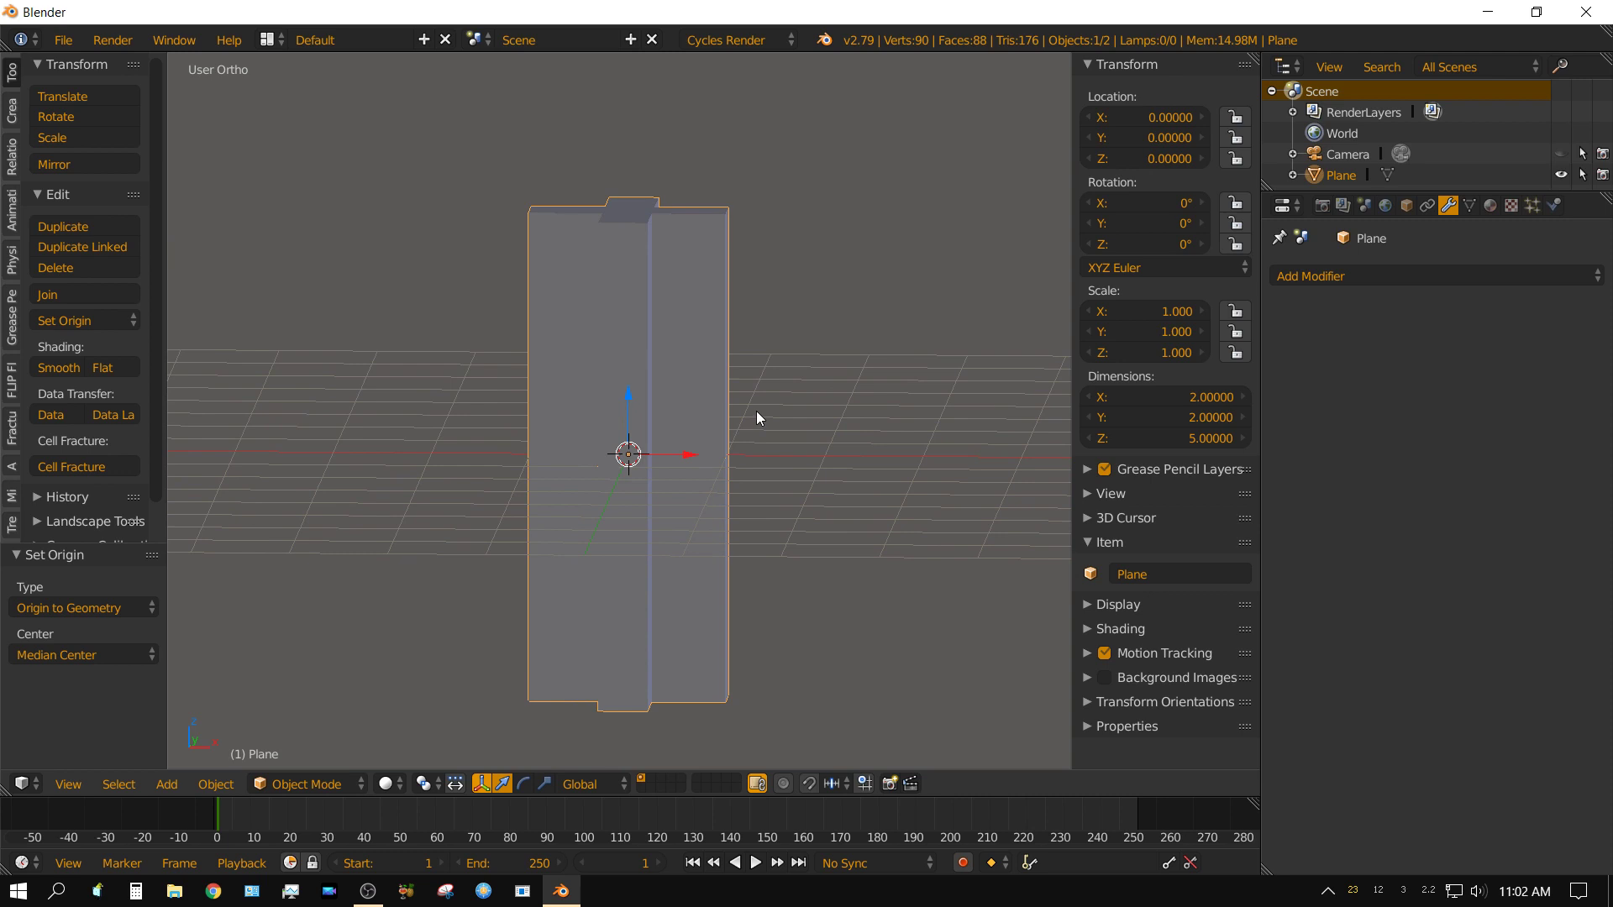
# - In Edit Mode from front view, add 21 evenly spaced horizontal loop cuts up the column
pyautogui.press('Tab')
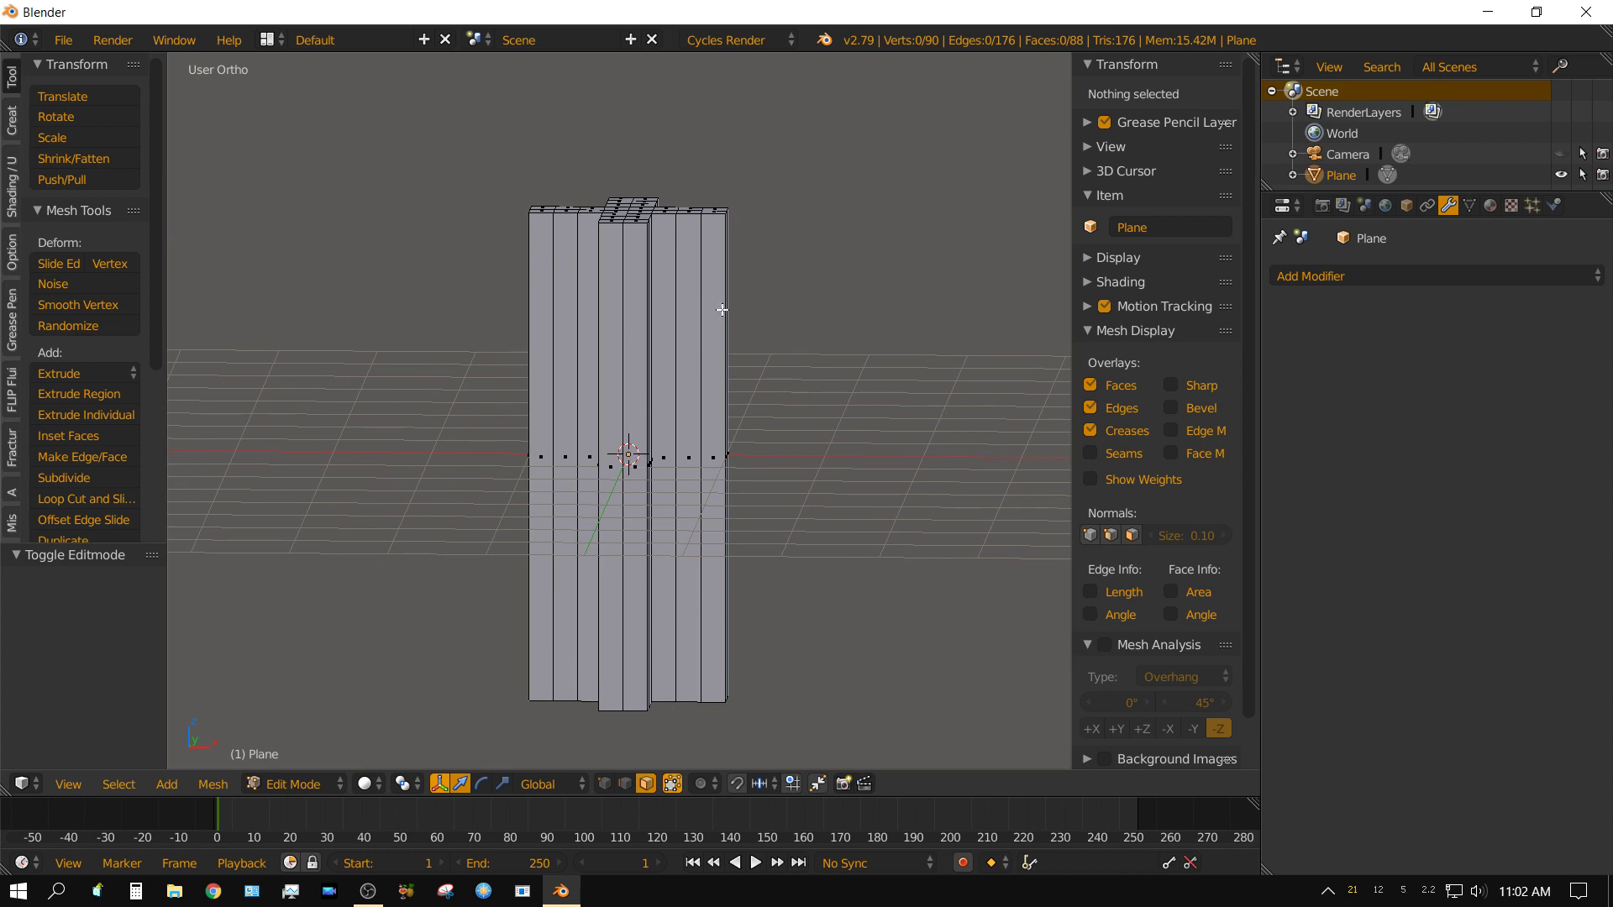
pyautogui.press('KP_1')
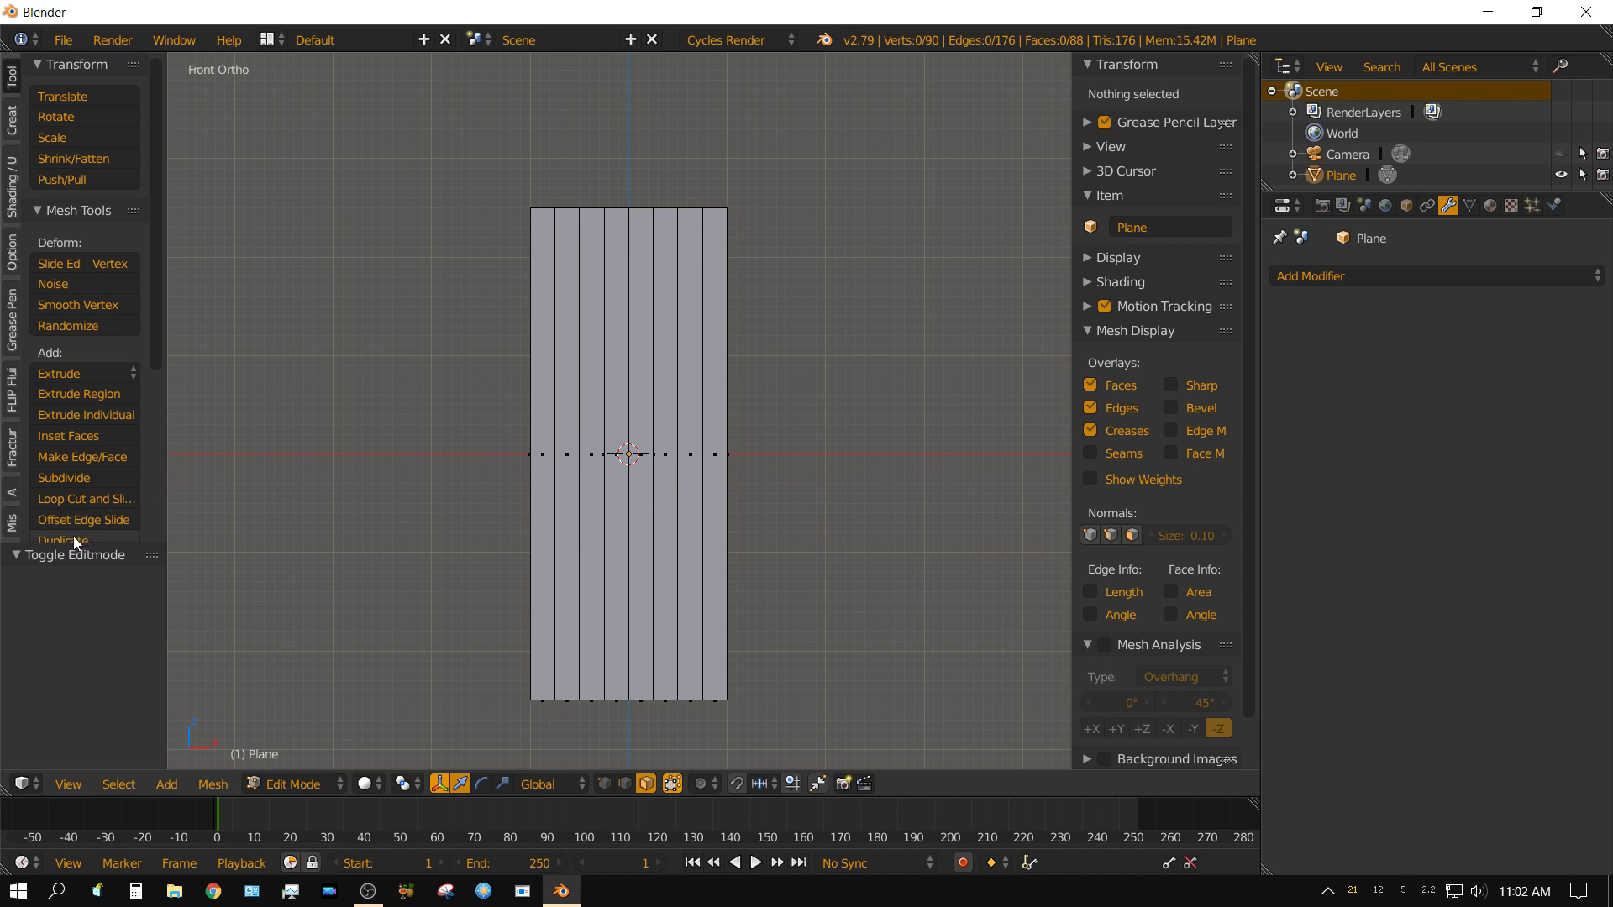
pyautogui.click(84, 503)
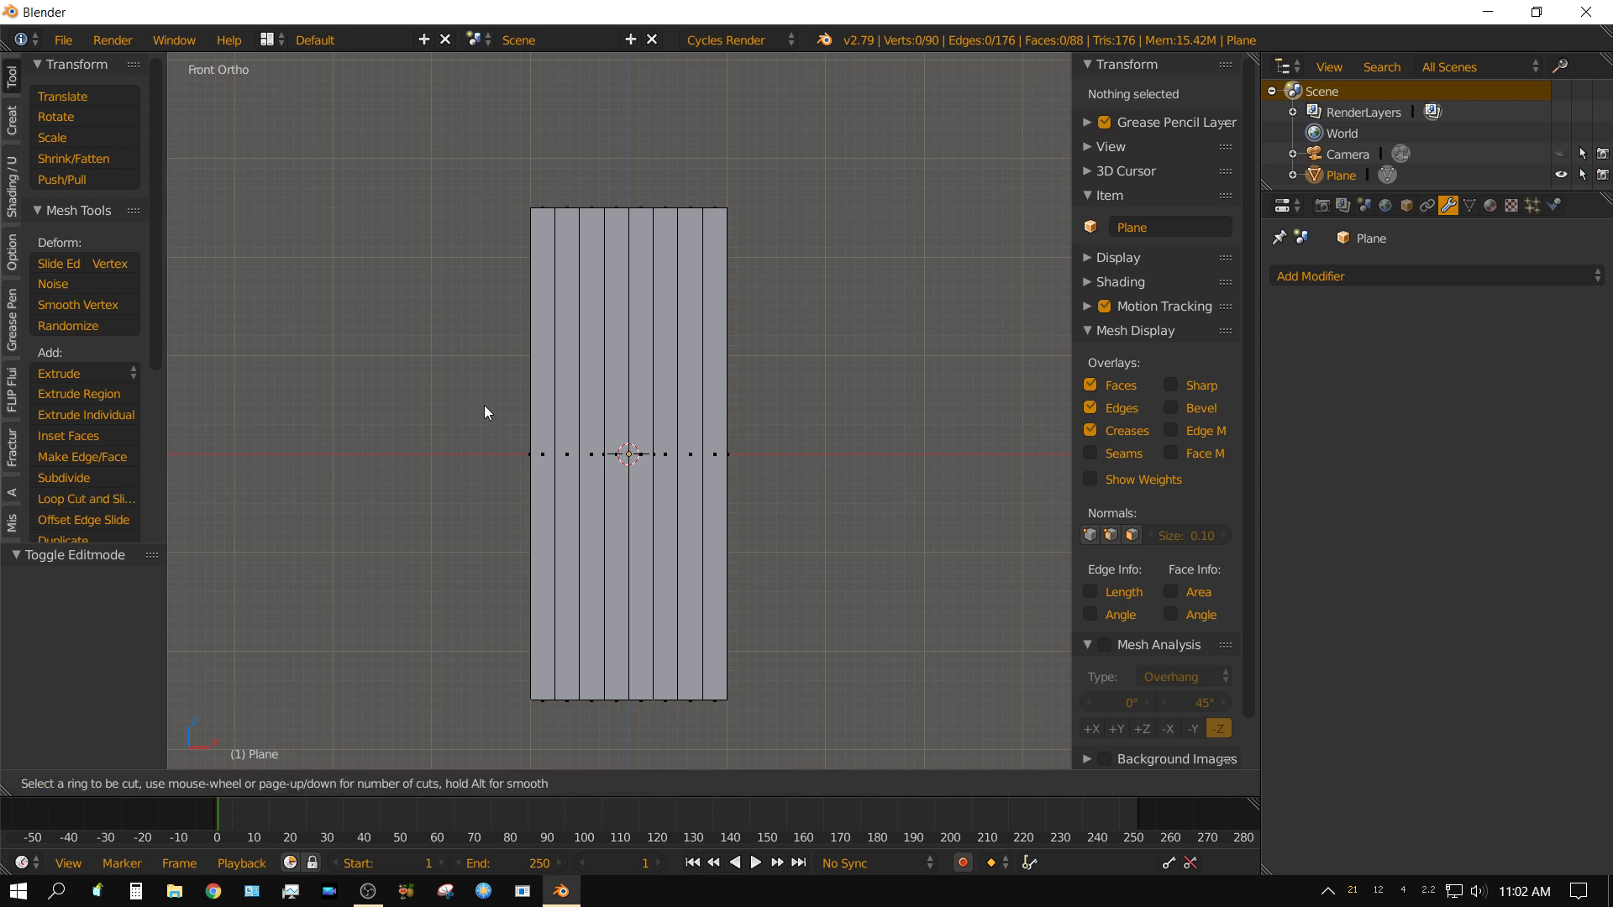
pyautogui.scroll(3, 569, 457)
pyautogui.scroll(2, 571, 458)
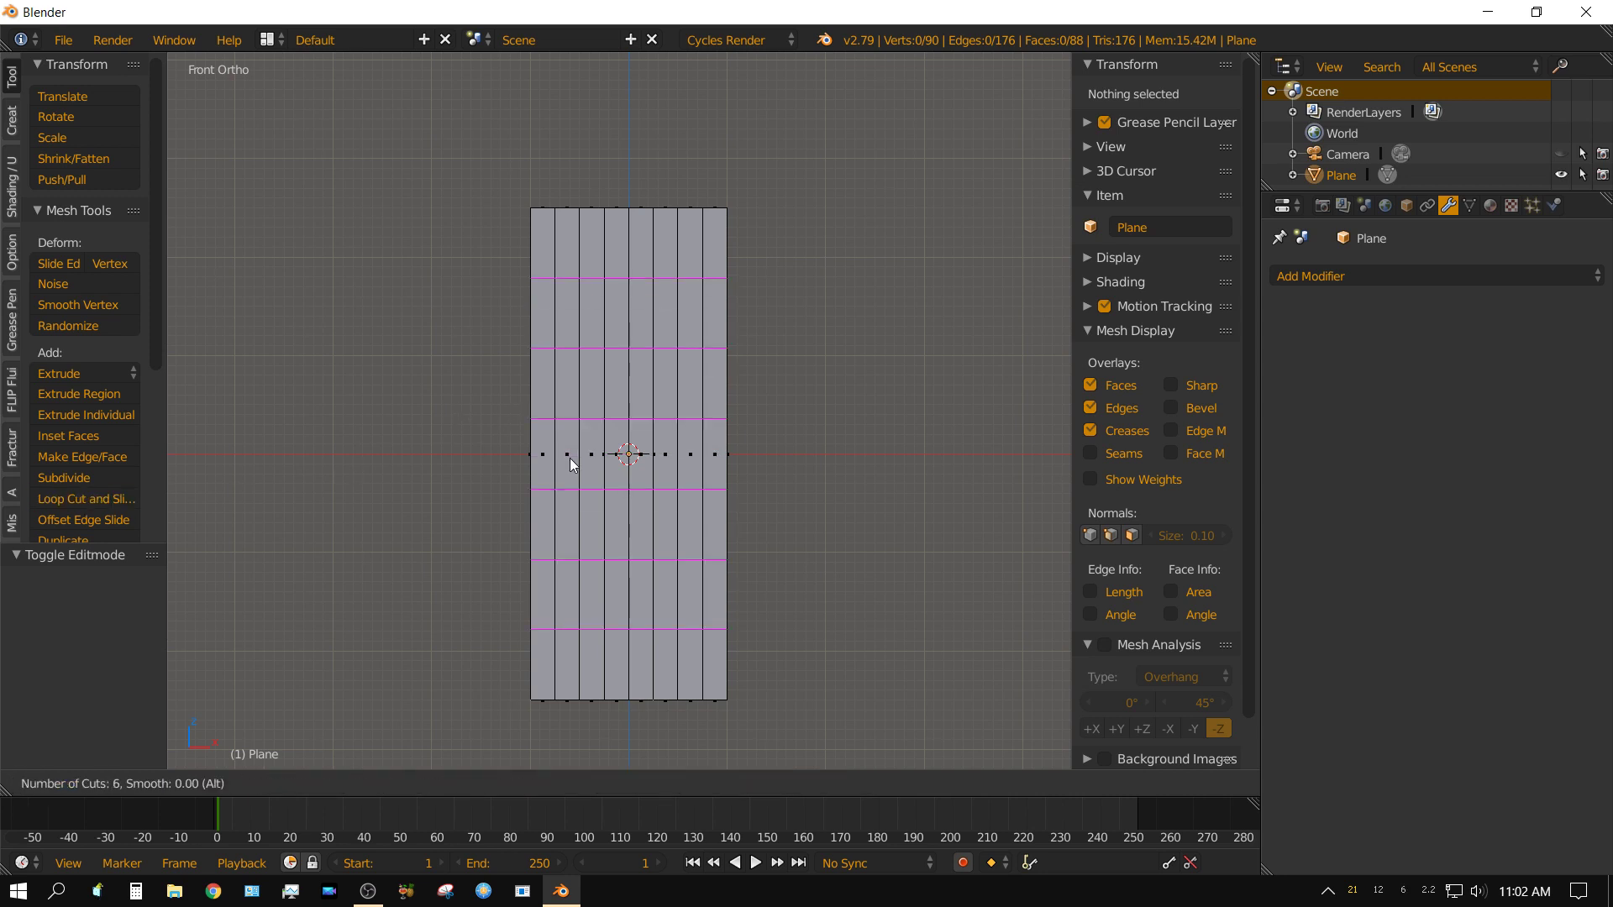
pyautogui.scroll(2, 569, 457)
pyautogui.scroll(2, 569, 457)
pyautogui.scroll(3, 570, 457)
pyautogui.scroll(3, 569, 463)
pyautogui.scroll(2, 570, 465)
pyautogui.scroll(3, 570, 463)
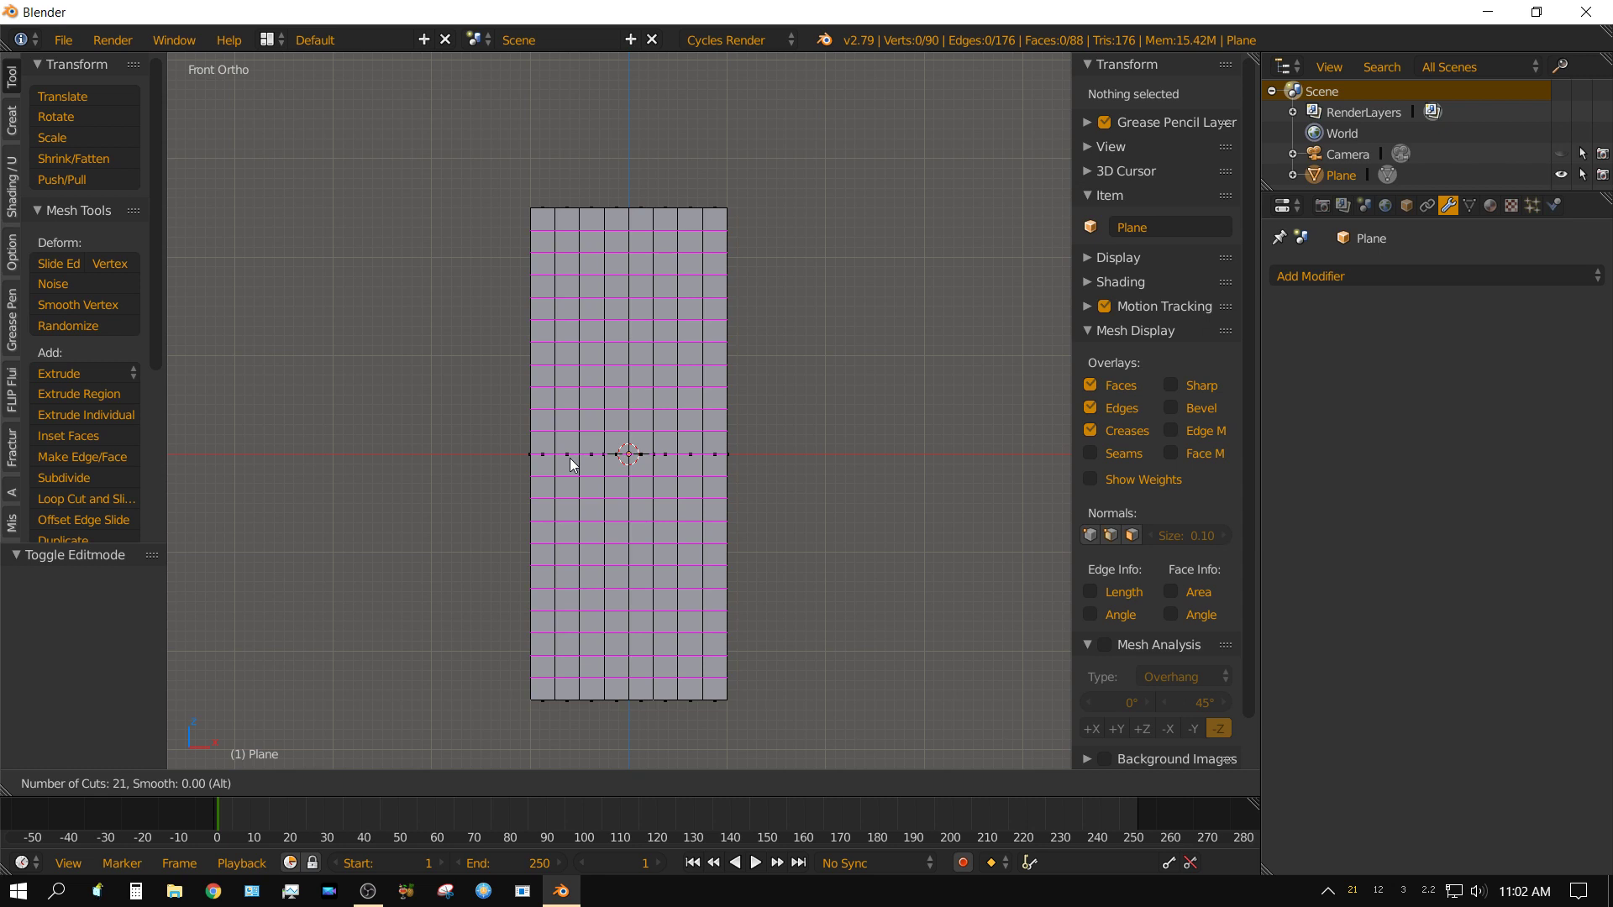
pyautogui.click(569, 464)
pyautogui.rightClick(569, 464)
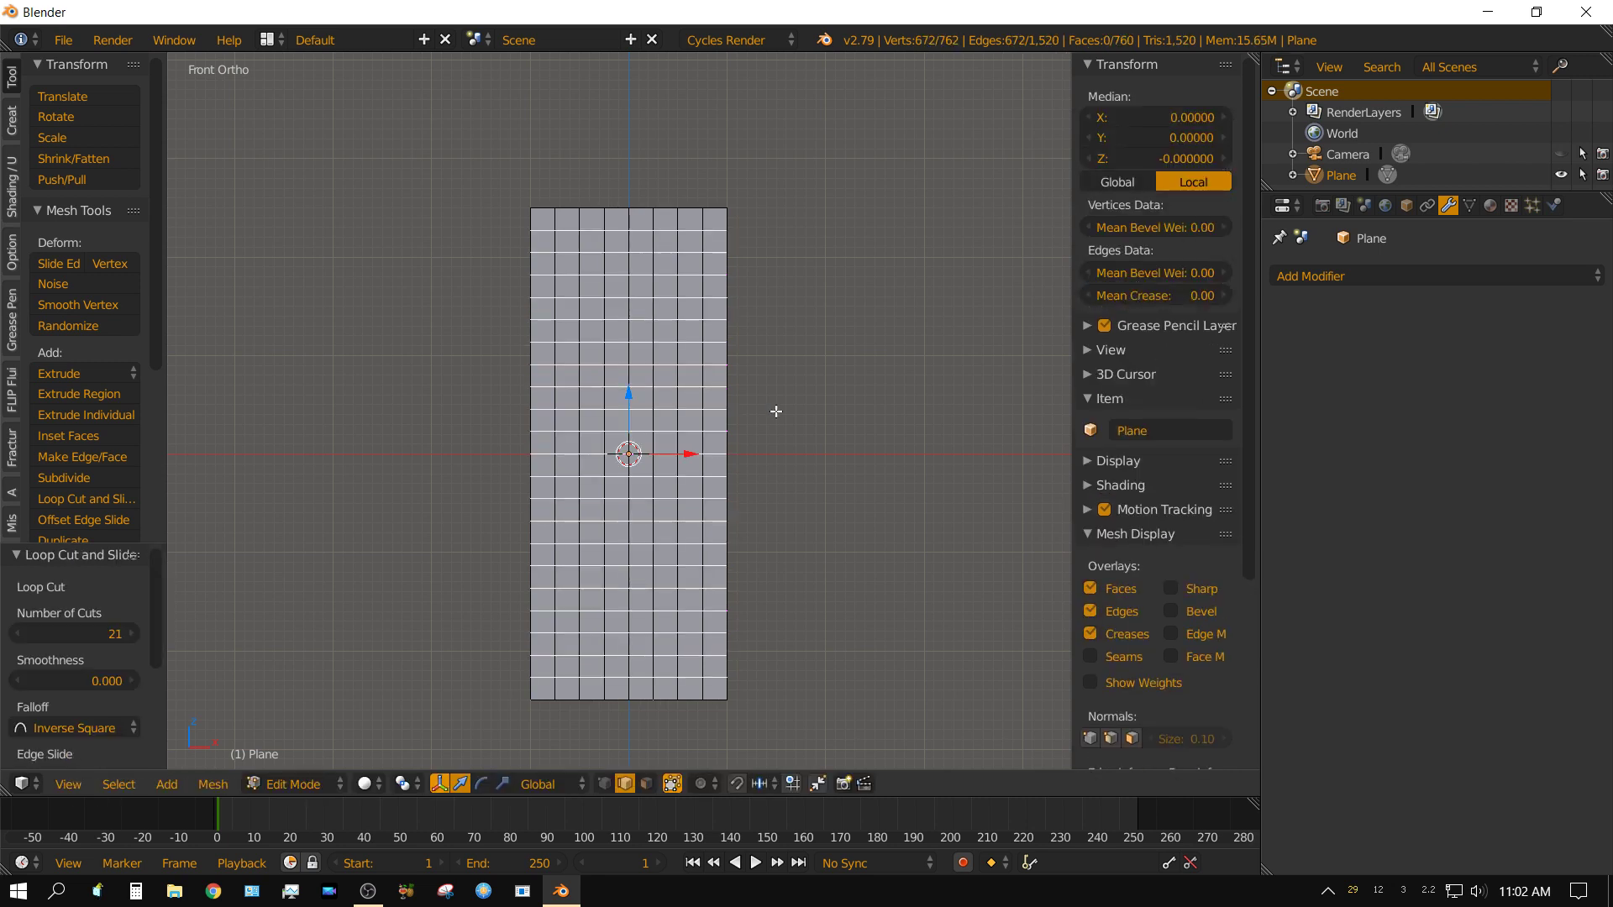
# - Inspect the column from above and at an angle, clearing the mesh selection
pyautogui.moveTo(886, 205)
pyautogui.mouseDown(button='middle')
pyautogui.moveTo(943, 262)
pyautogui.moveTo(933, 279)
pyautogui.mouseUp(button='middle')
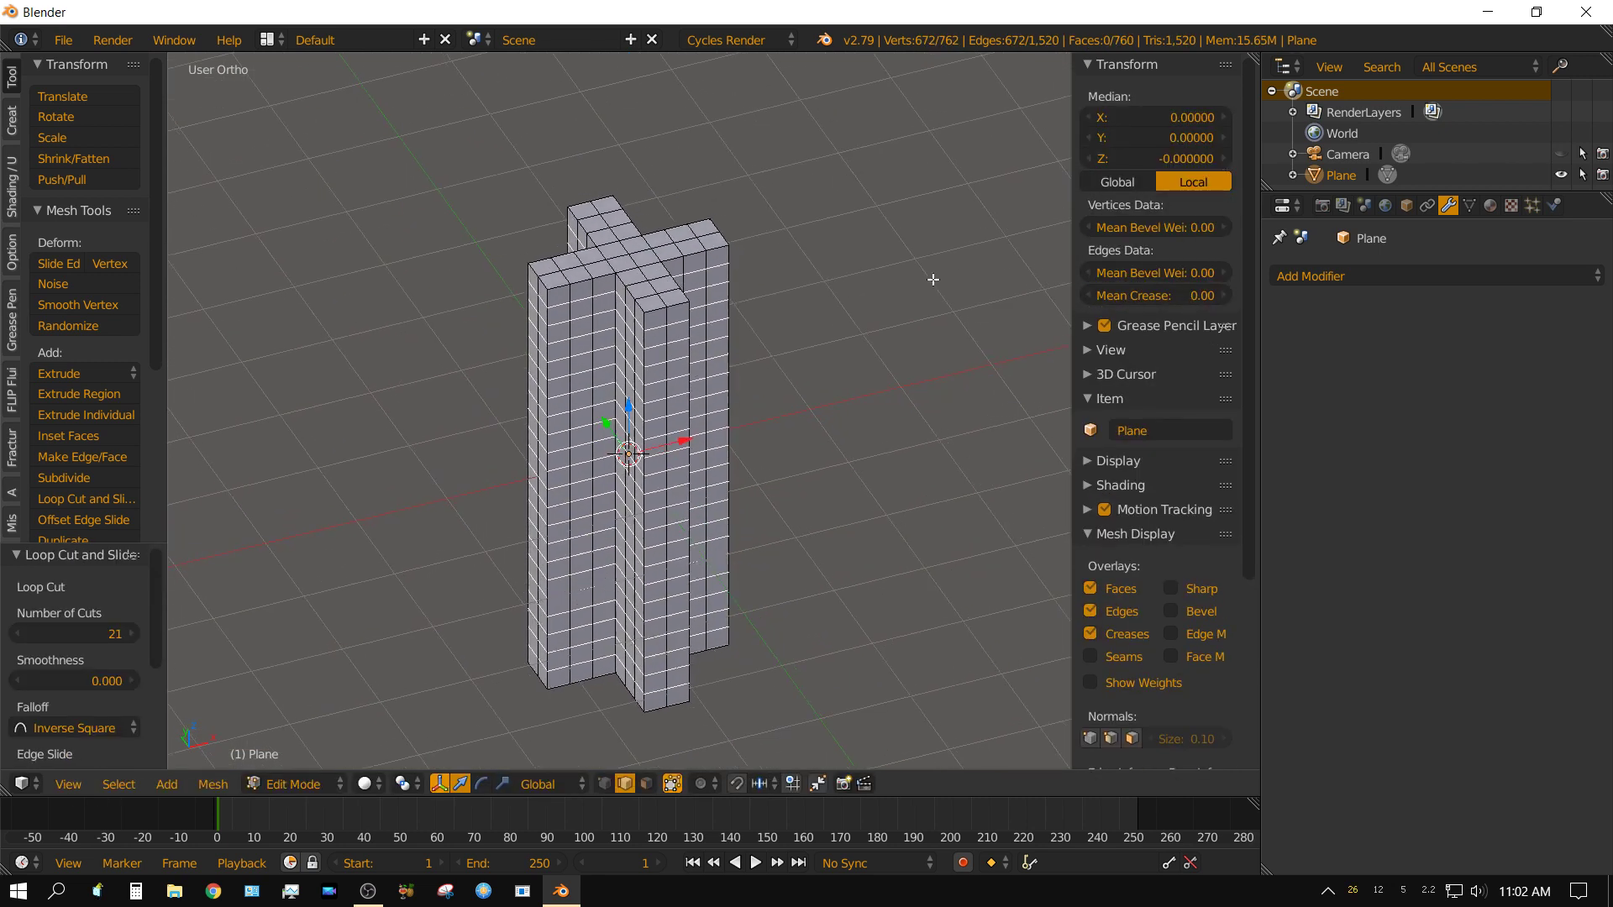
pyautogui.press('KP_7')
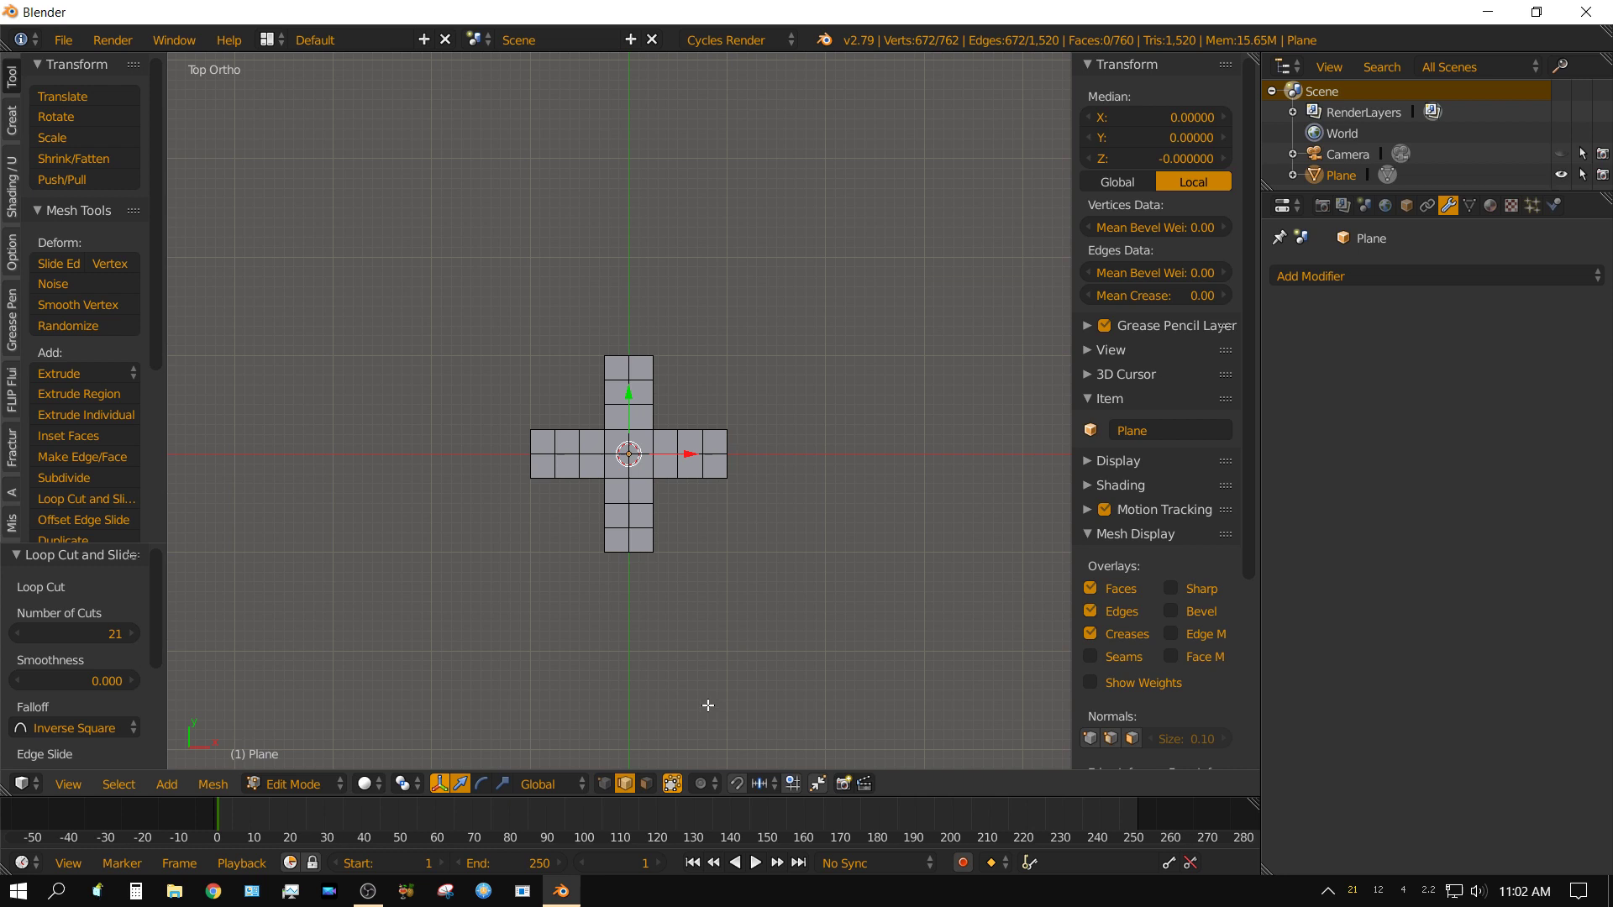
pyautogui.press('a')
pyautogui.press('a')
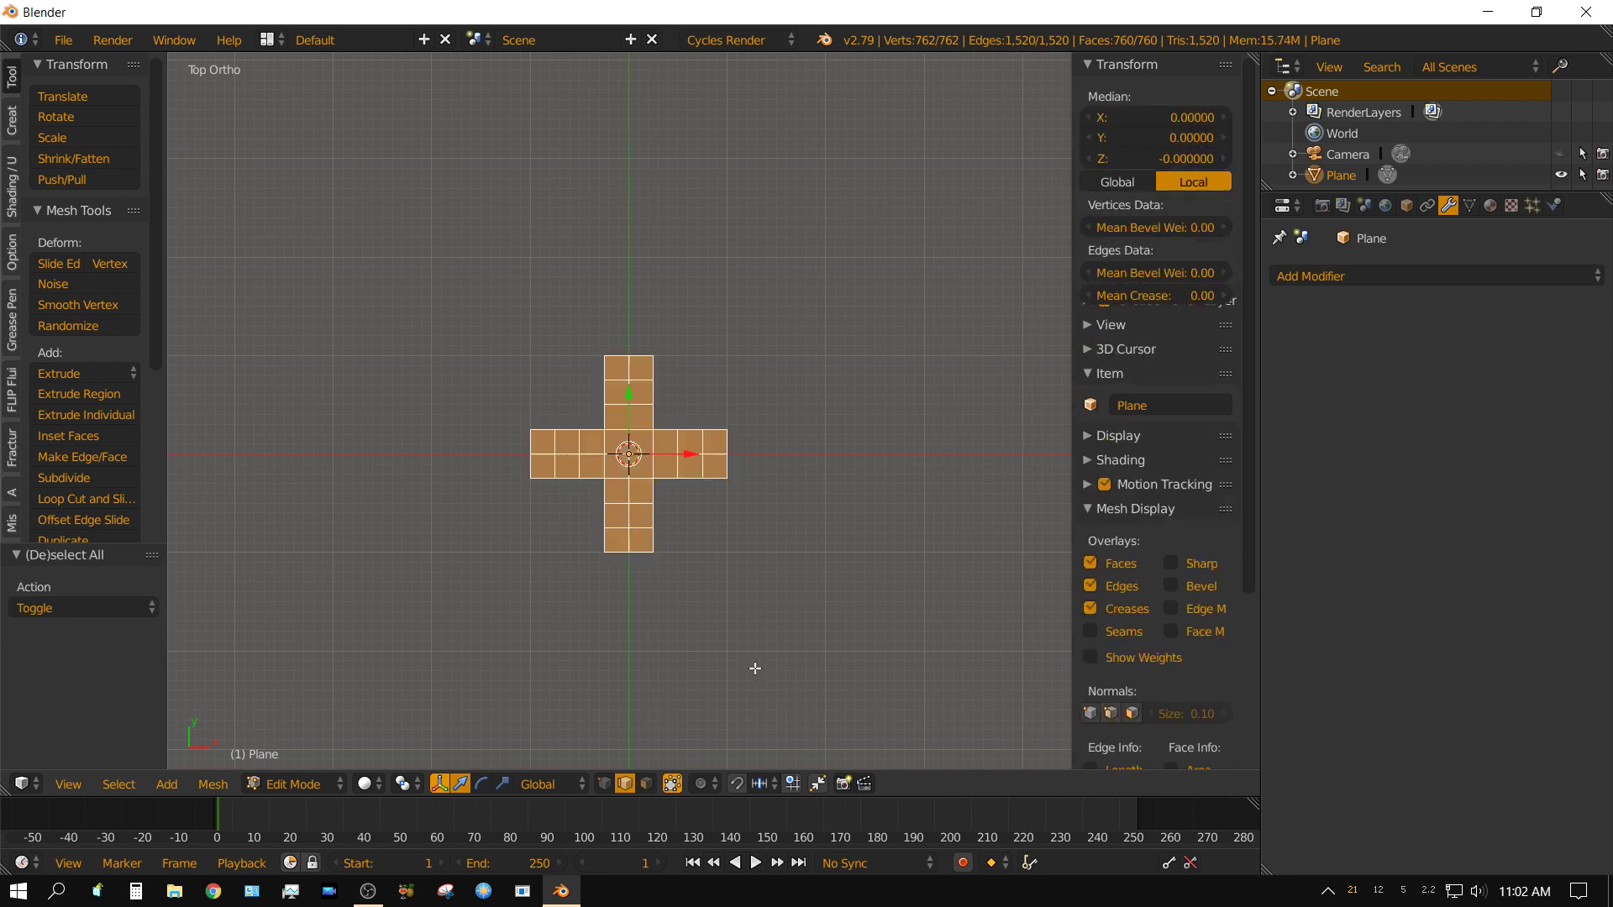
pyautogui.press('a')
pyautogui.moveTo(580, 425); pyautogui.dragTo(754, 533, button='middle')
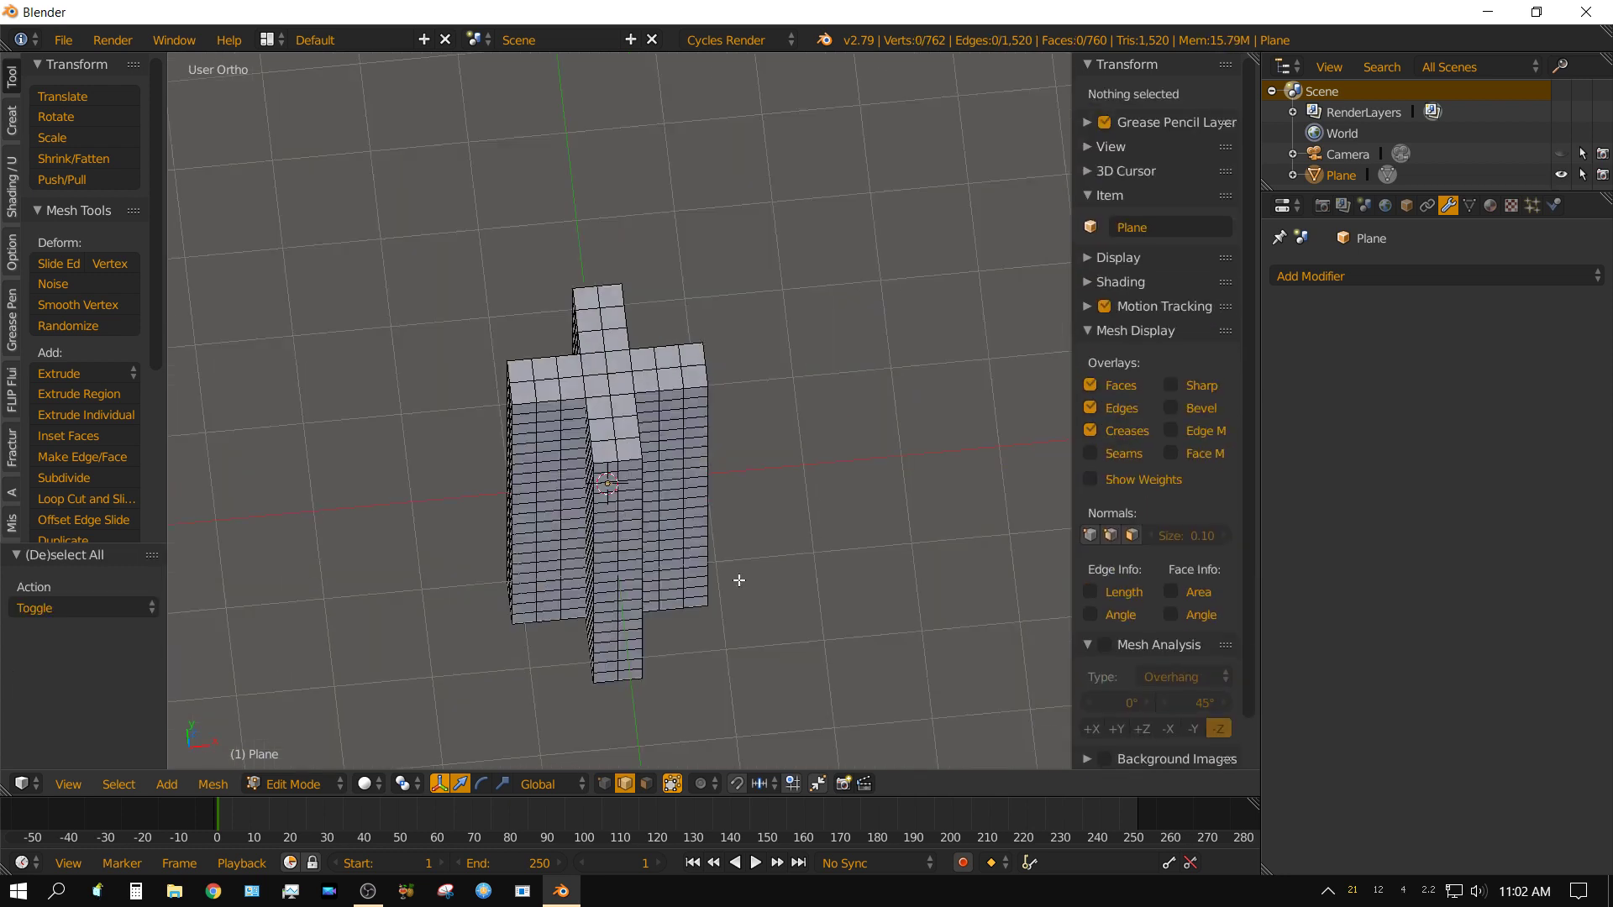
pyautogui.press('KP_7')
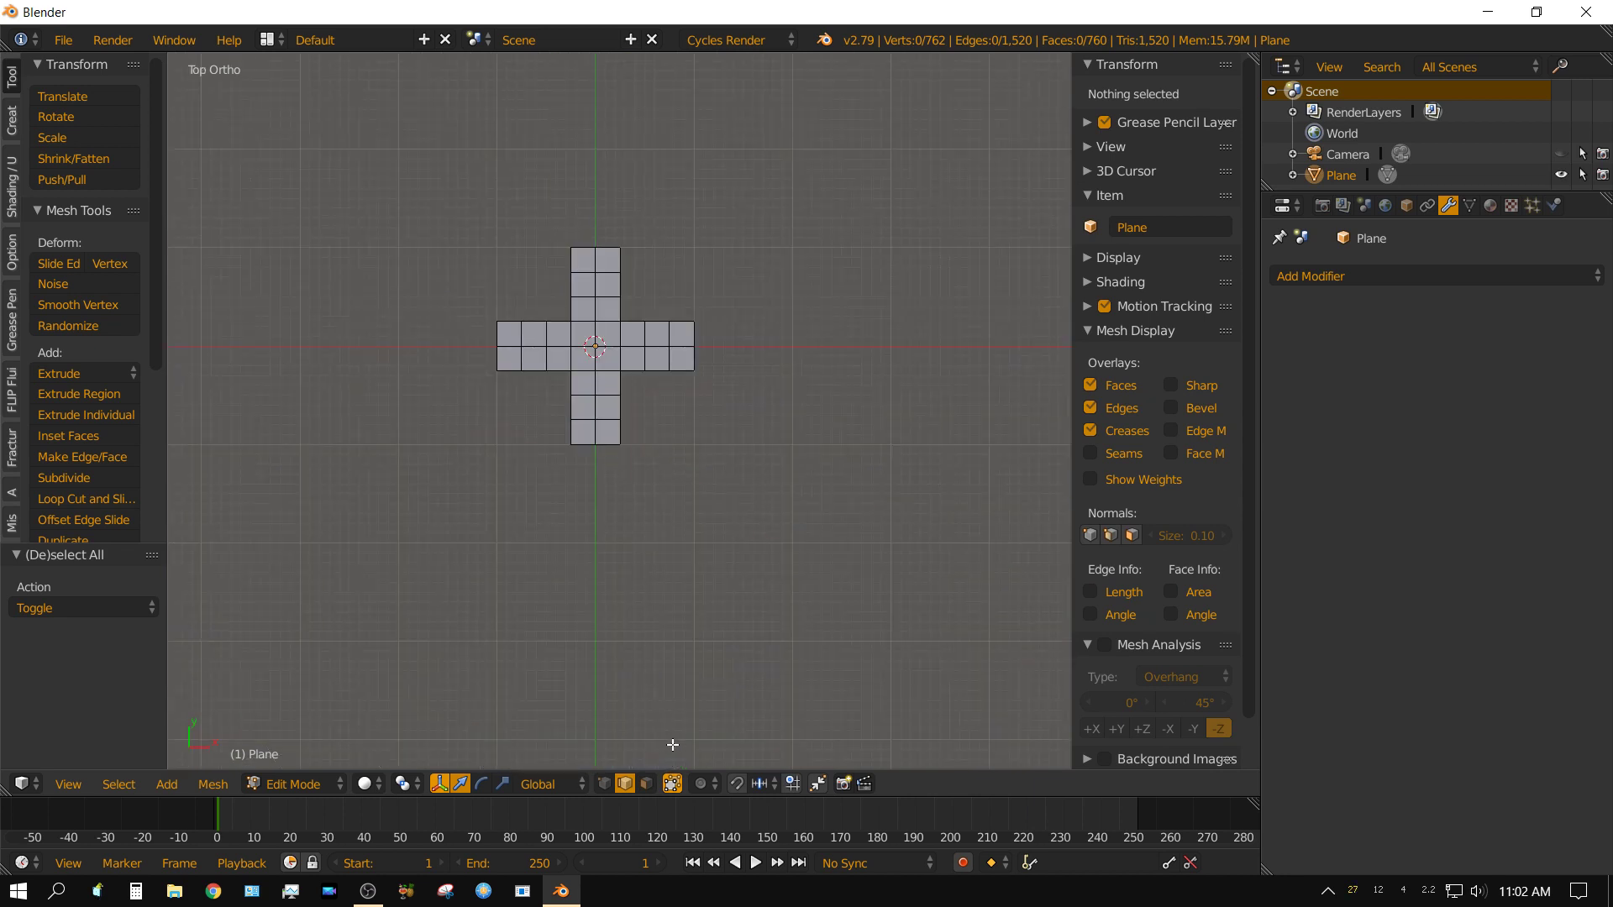
# - Box-select the column's 28 top-cap faces in face select mode from top view
pyautogui.click(647, 785)
pyautogui.press('b')
pyautogui.moveTo(772, 509); pyautogui.dragTo(412, 131)
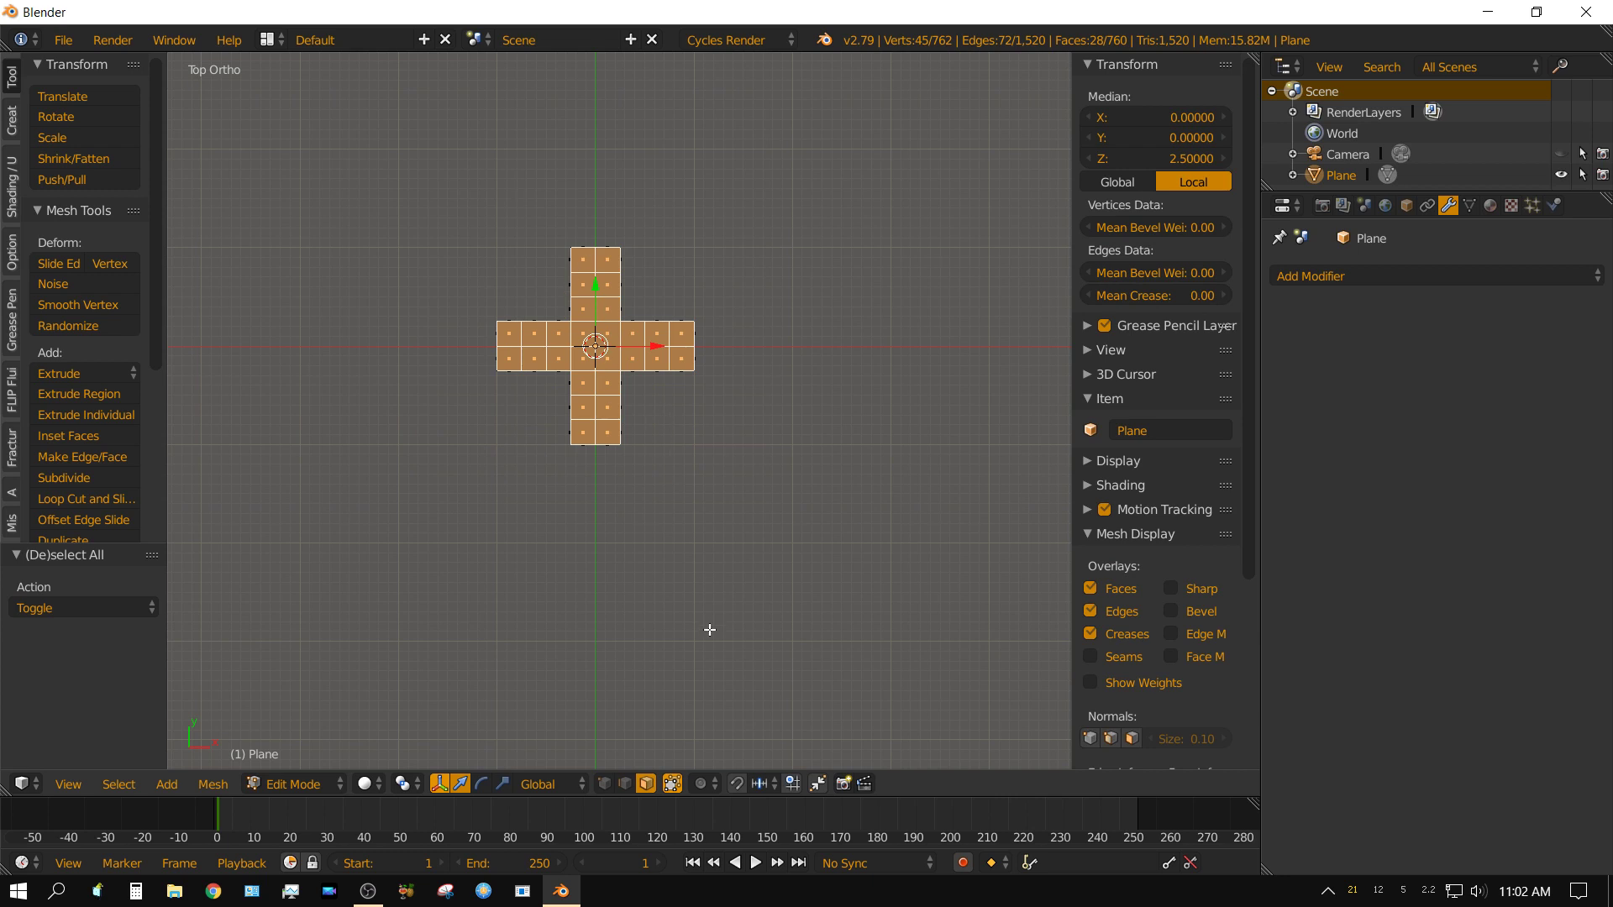
pyautogui.moveTo(712, 634)
pyautogui.mouseDown(button='middle')
pyautogui.moveTo(713, 518)
pyautogui.moveTo(727, 558)
pyautogui.mouseUp(button='middle')
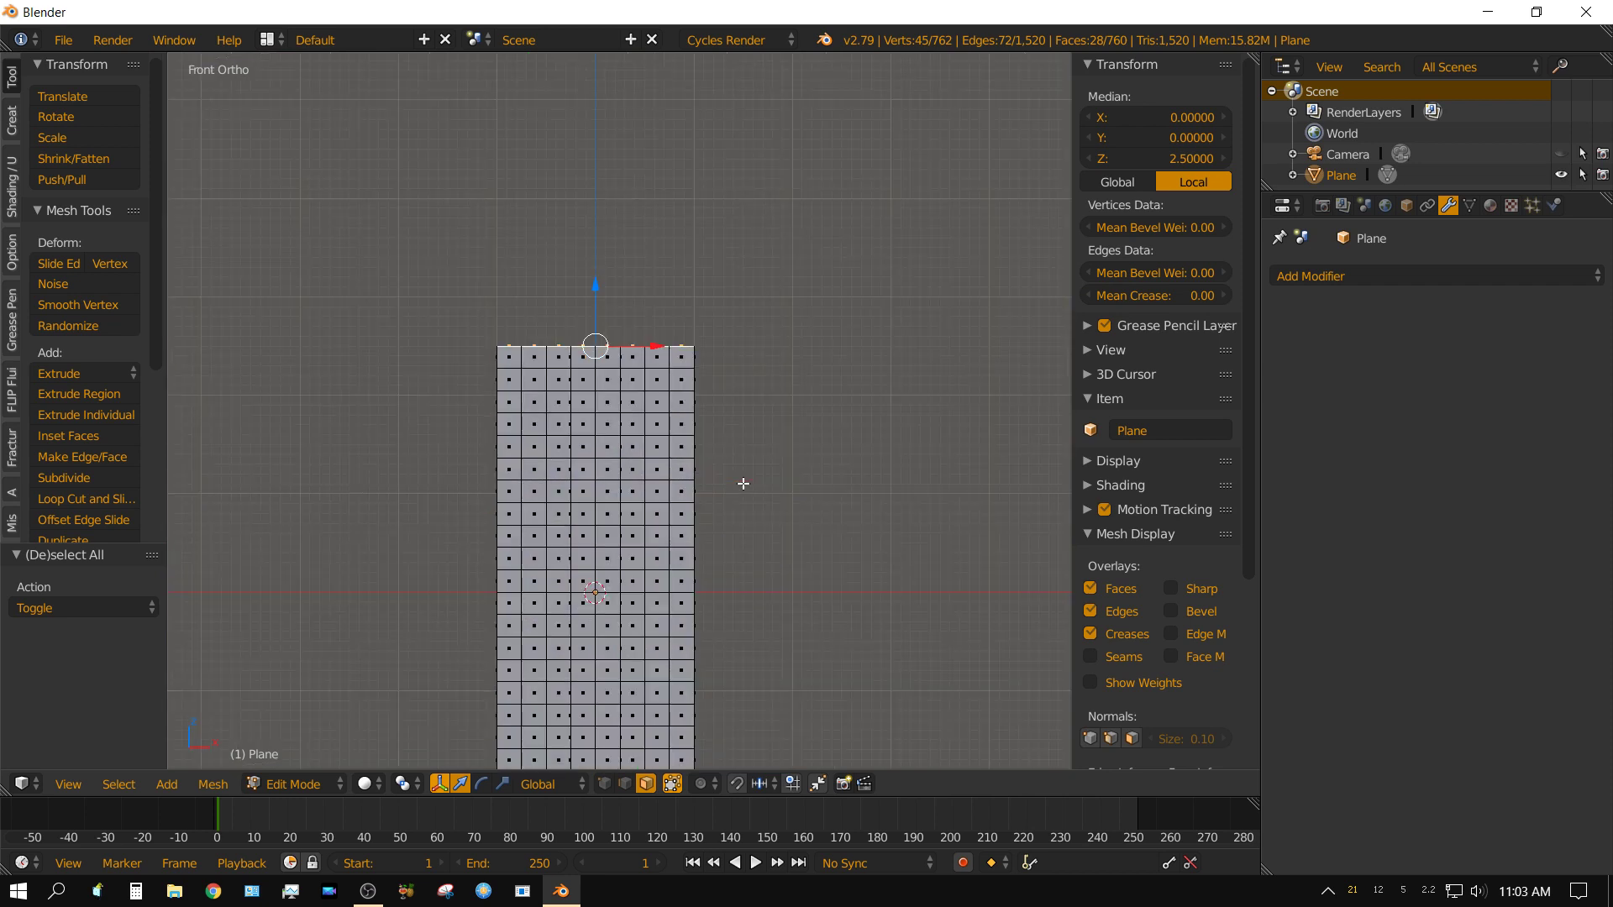
# - Enable proportional editing with Linear falloff and return to front view
pyautogui.keyDown('shift'); pyautogui.moveTo(721, 672); pyautogui.dragTo(751, 514, button='middle'); pyautogui.keyUp('shift')
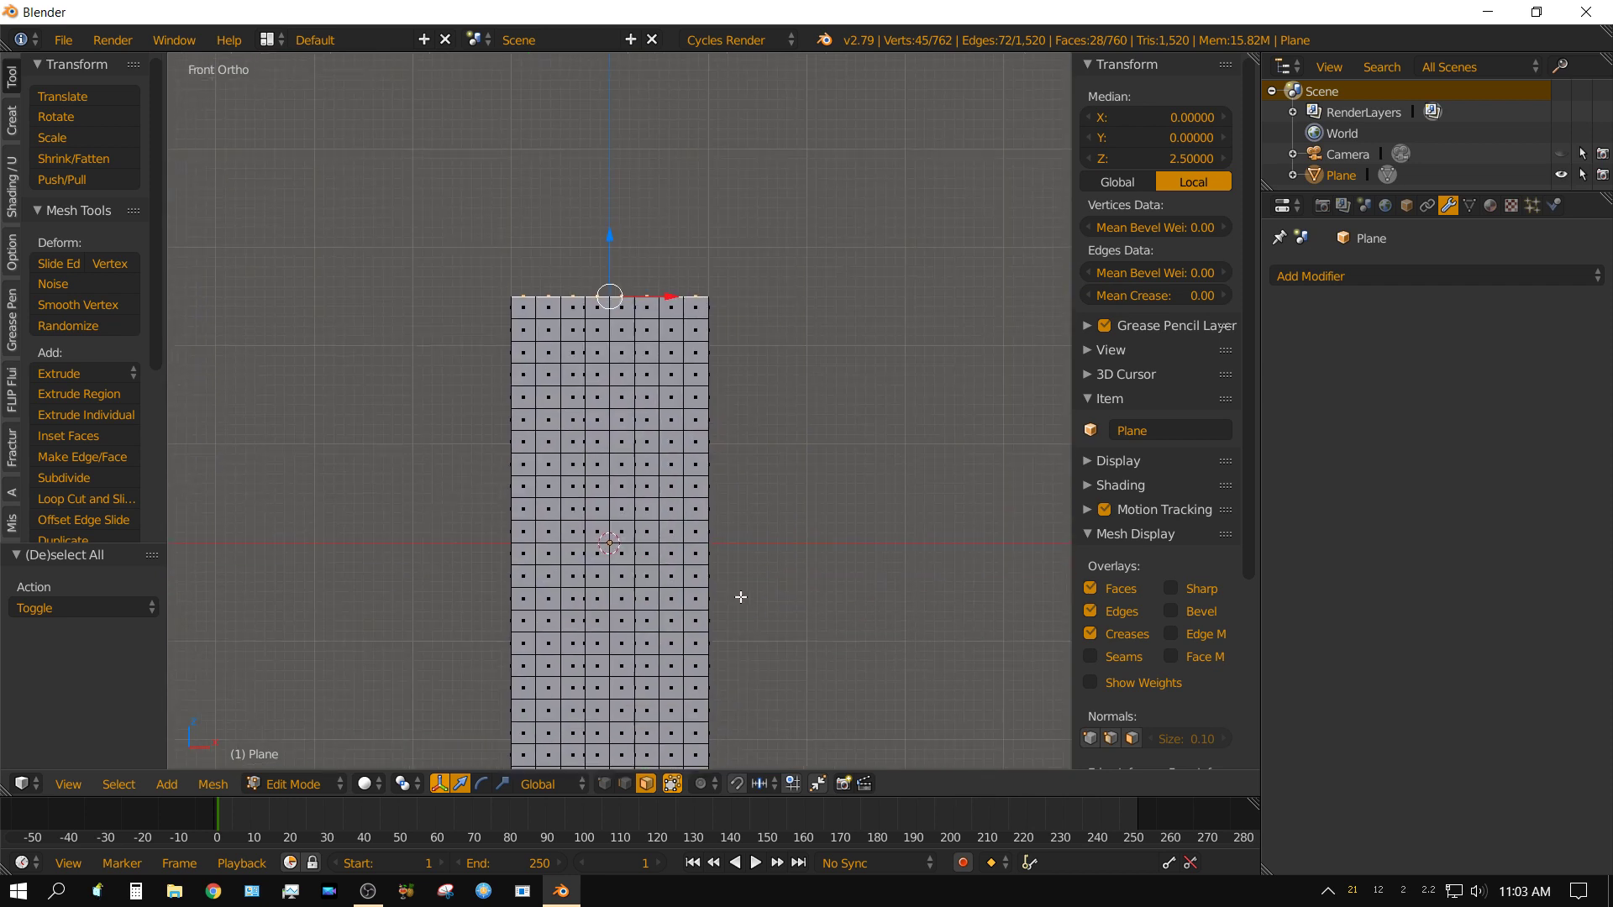
pyautogui.click(707, 787)
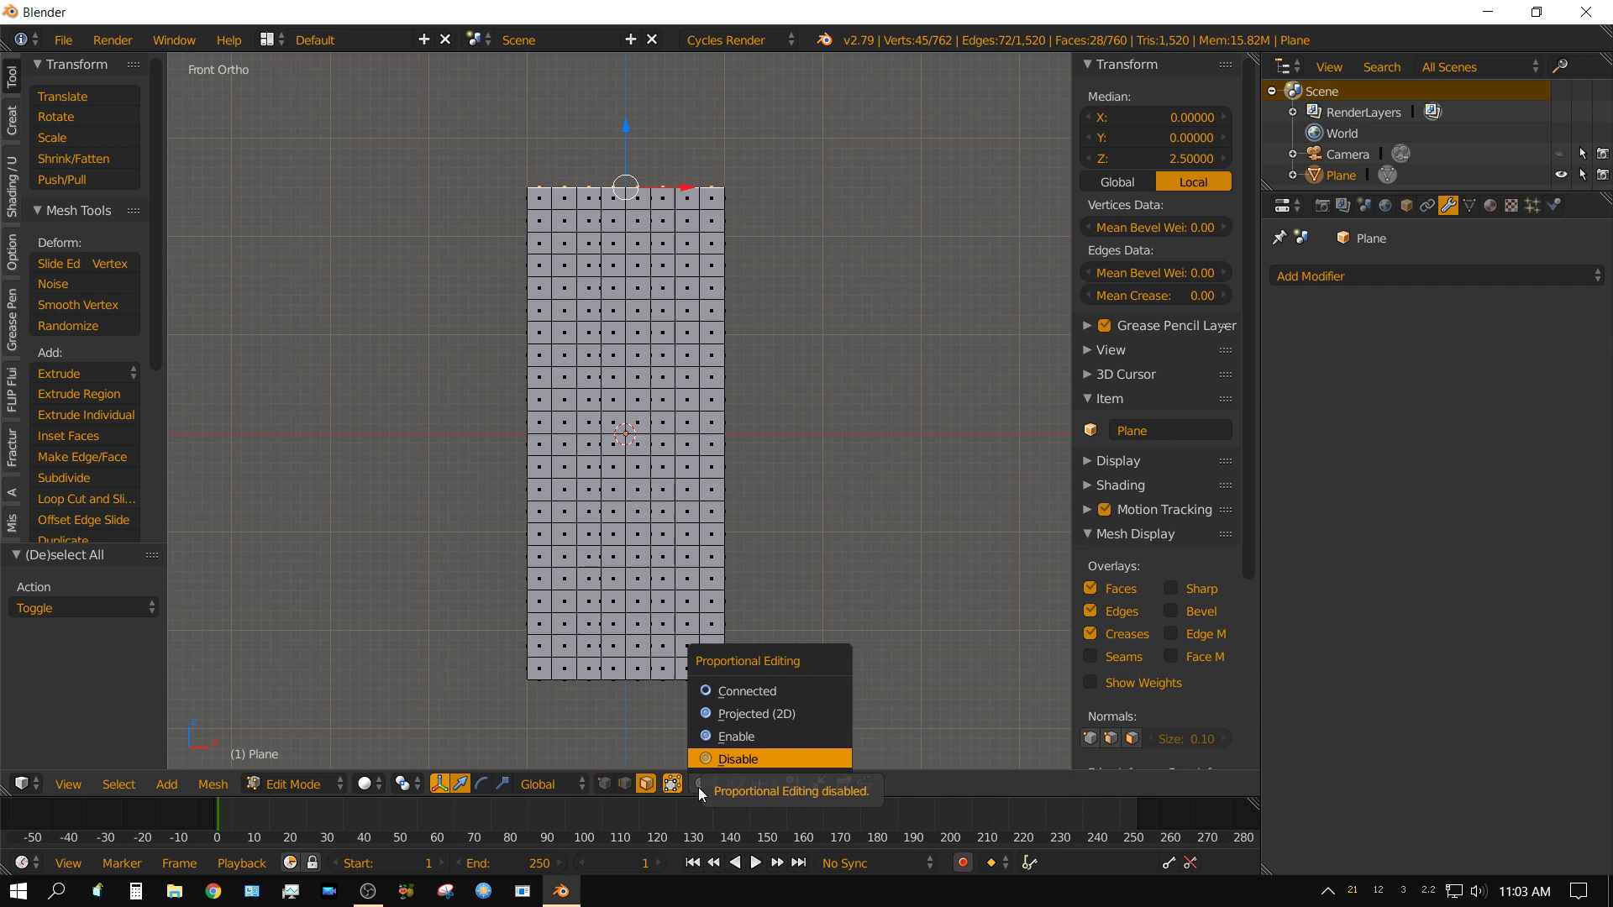
pyautogui.click(739, 689)
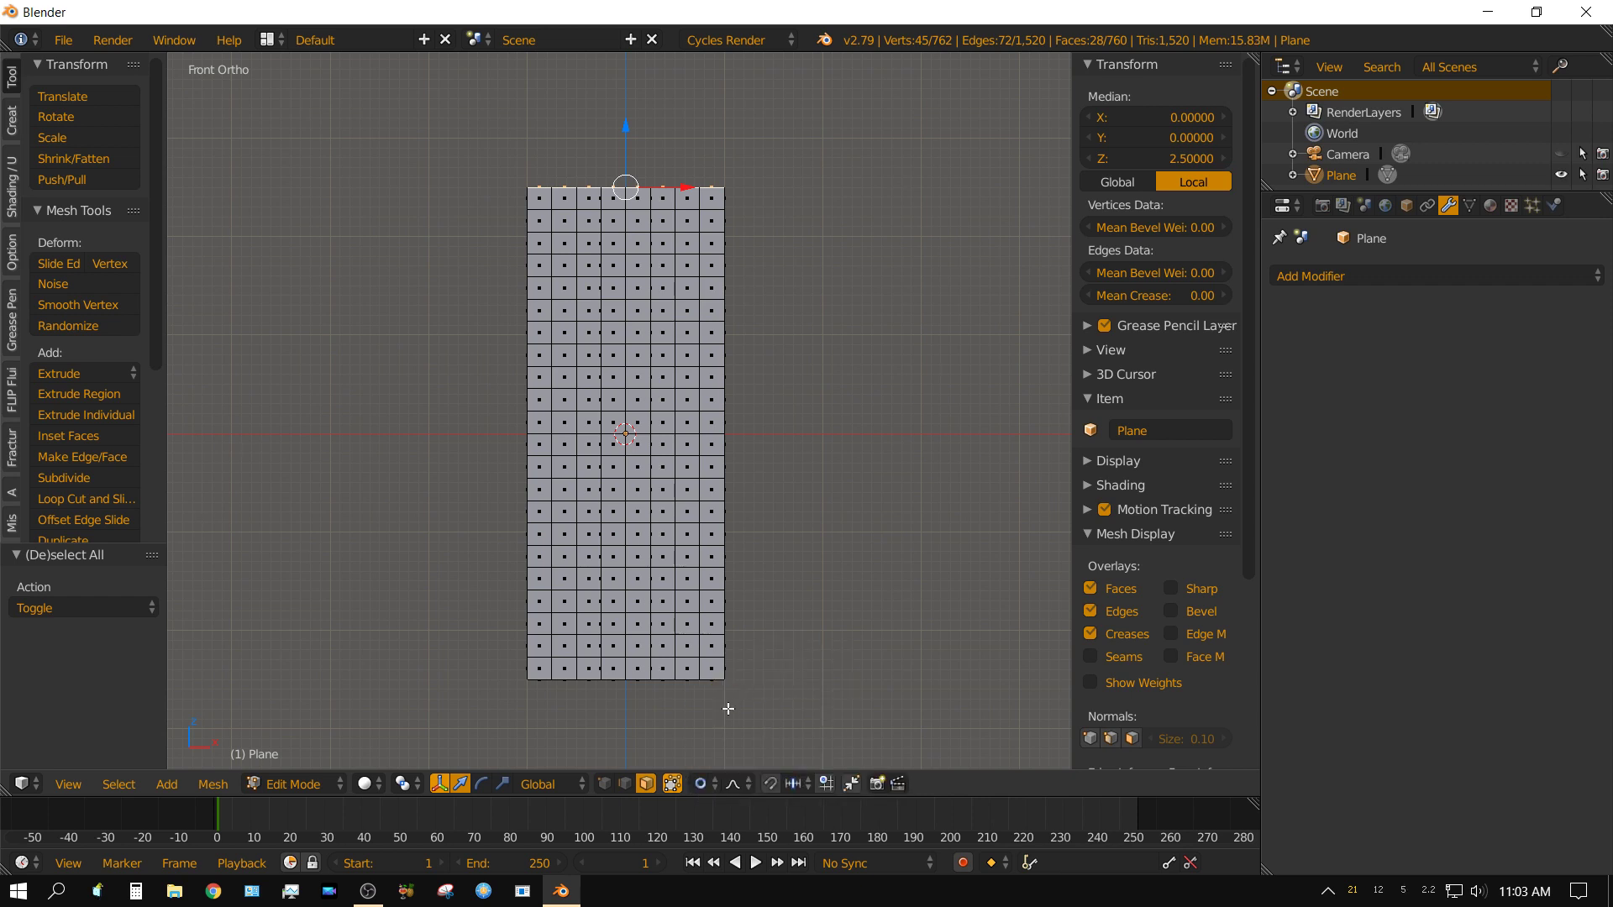
pyautogui.click(738, 785)
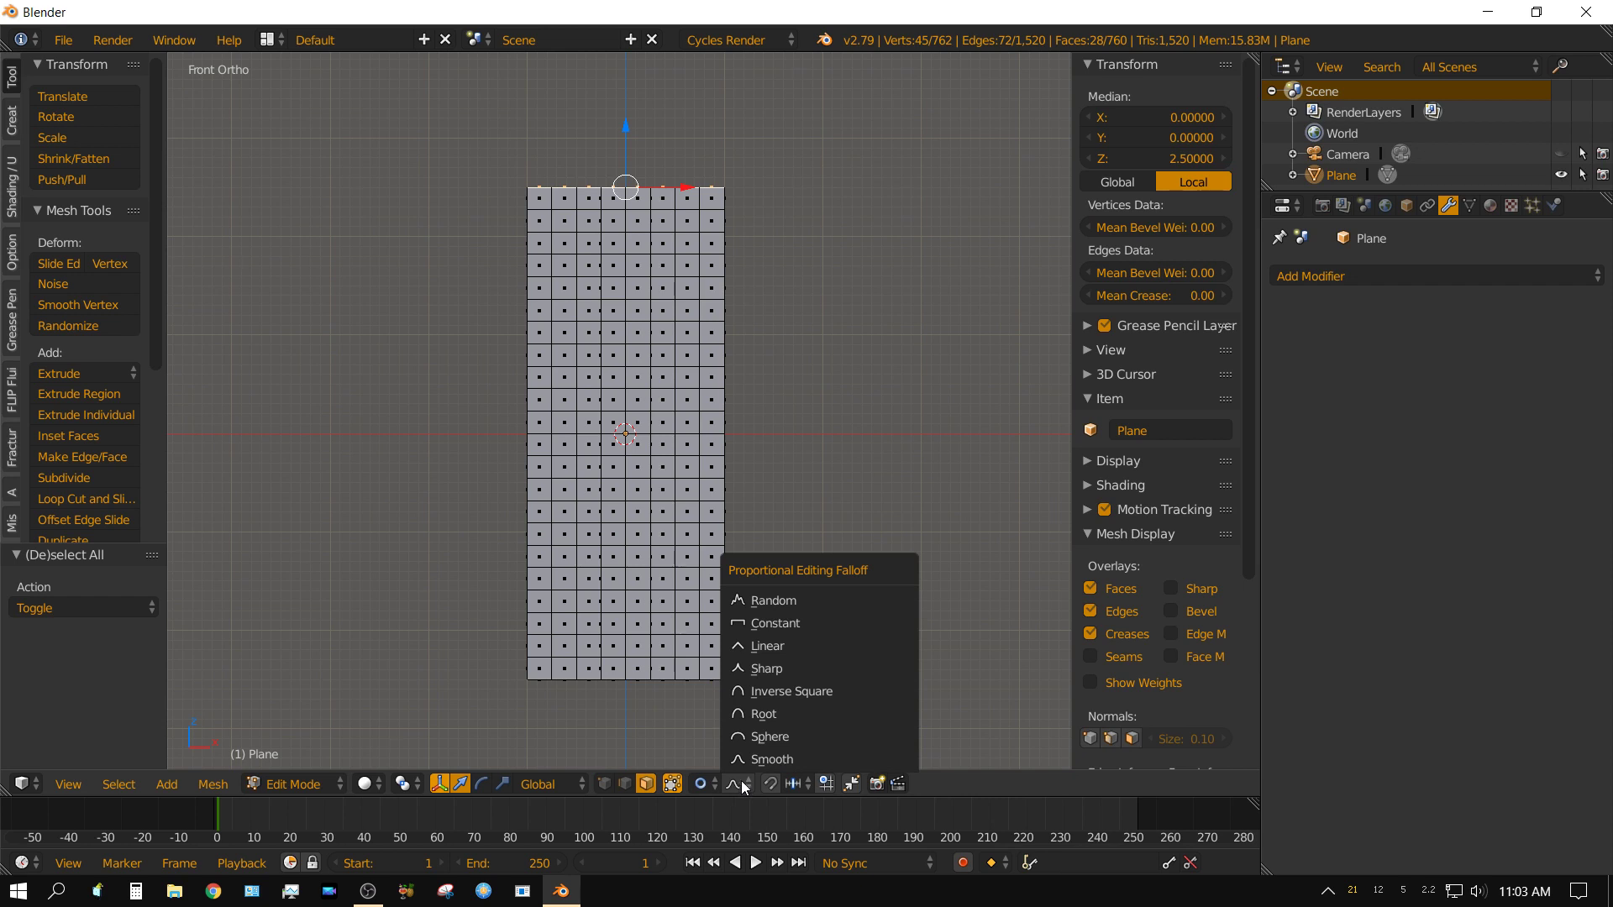
pyautogui.click(768, 649)
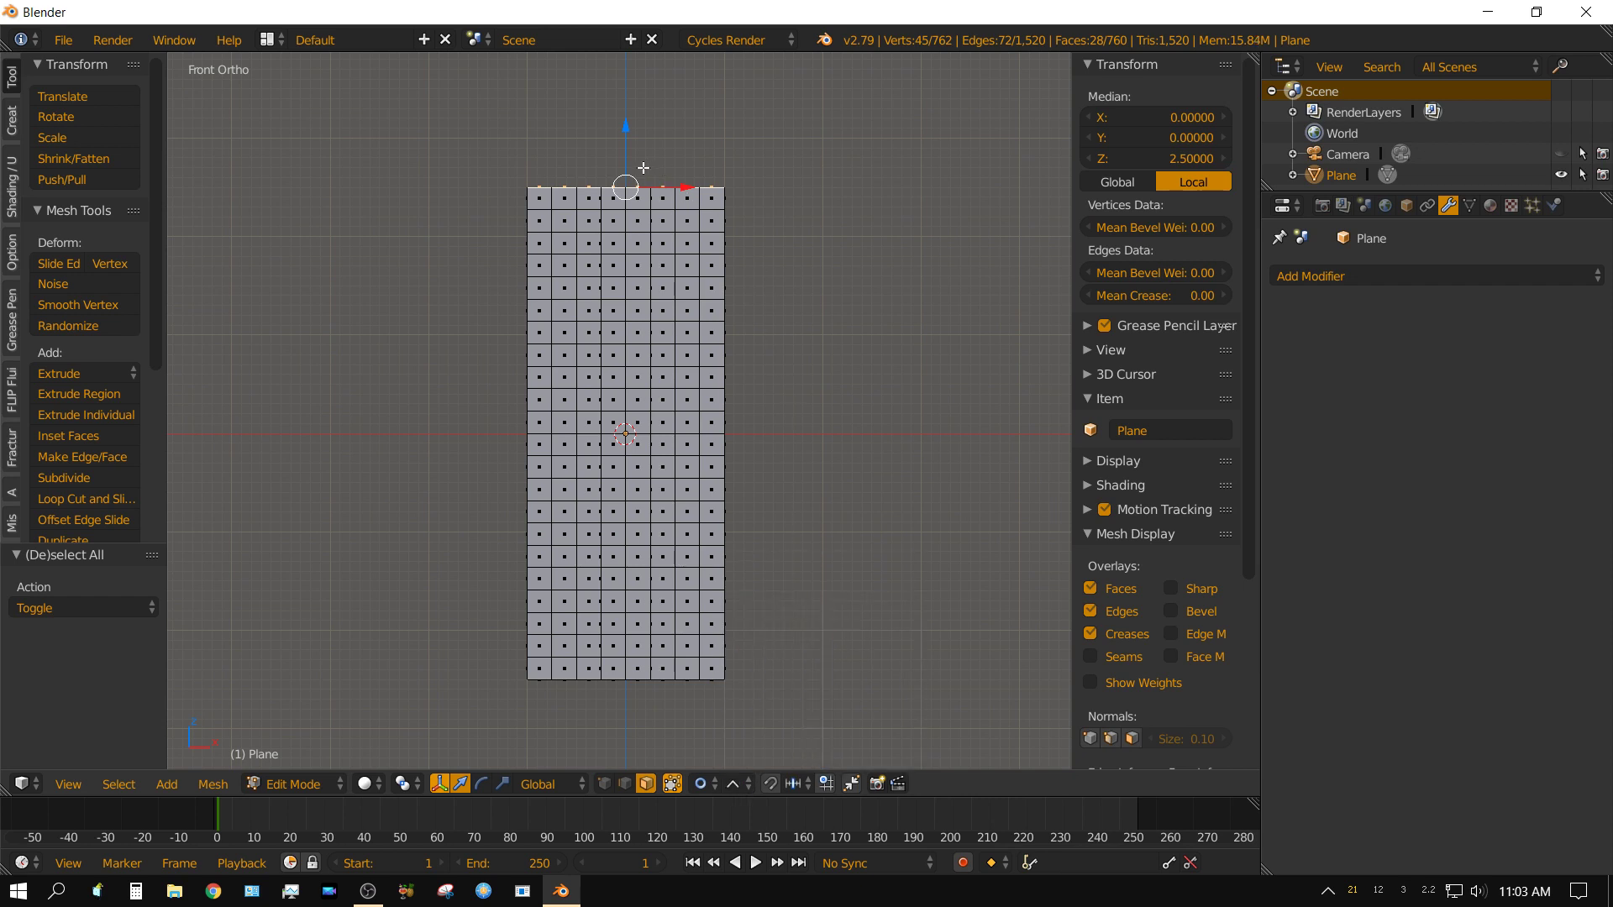
pyautogui.moveTo(775, 269)
pyautogui.mouseDown(button='middle')
pyautogui.moveTo(793, 316)
pyautogui.moveTo(727, 212)
pyautogui.mouseUp(button='middle')
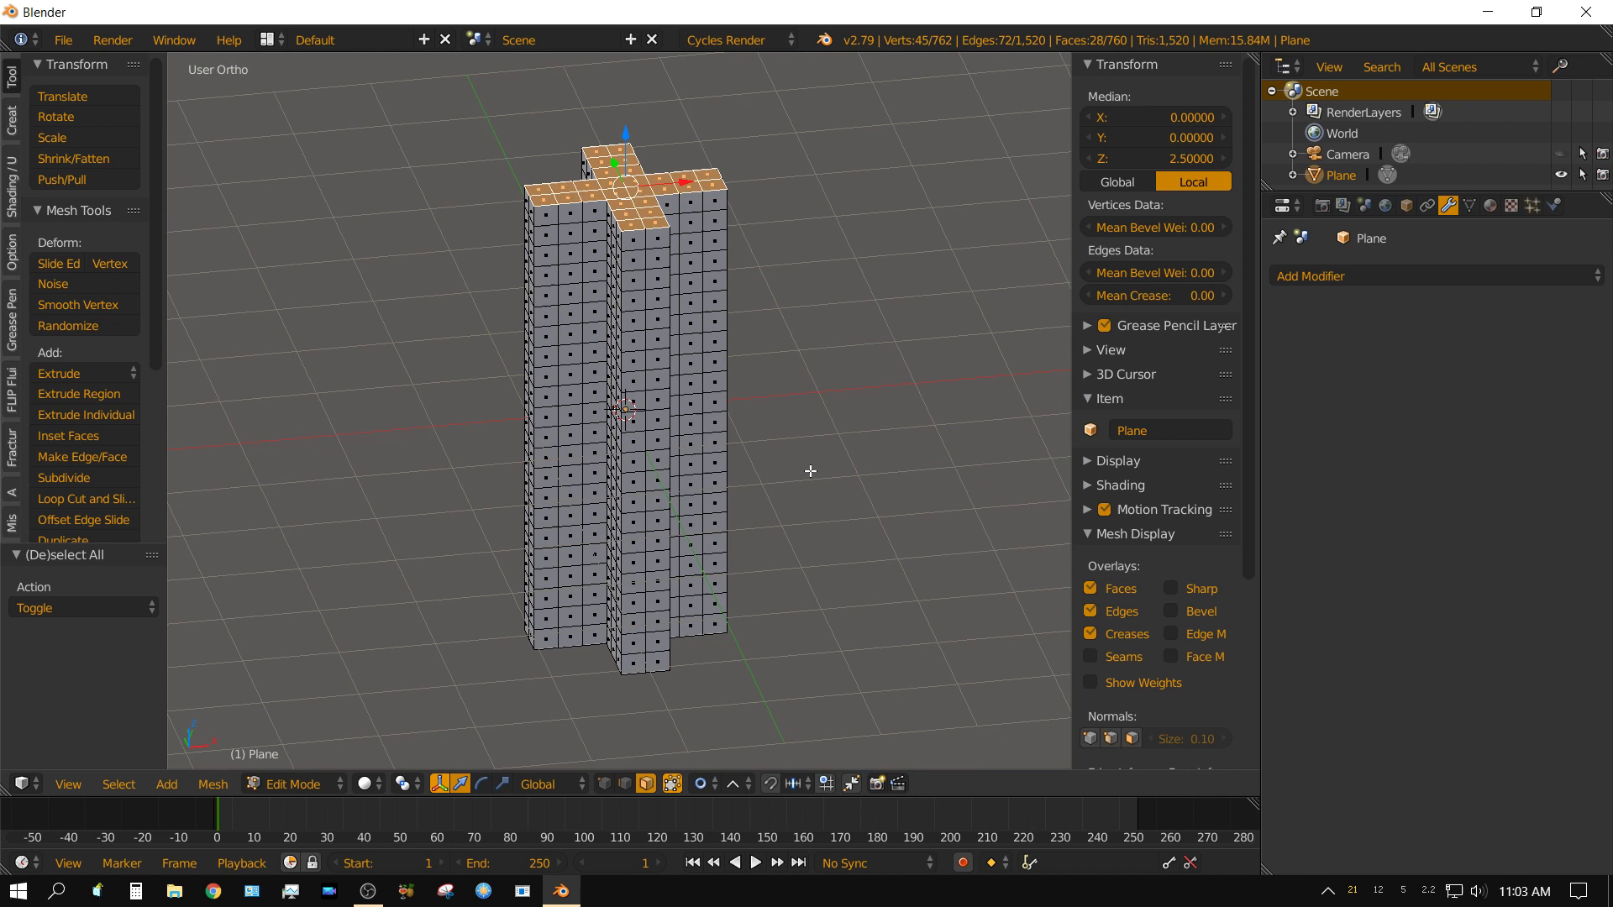
pyautogui.press('KP_1')
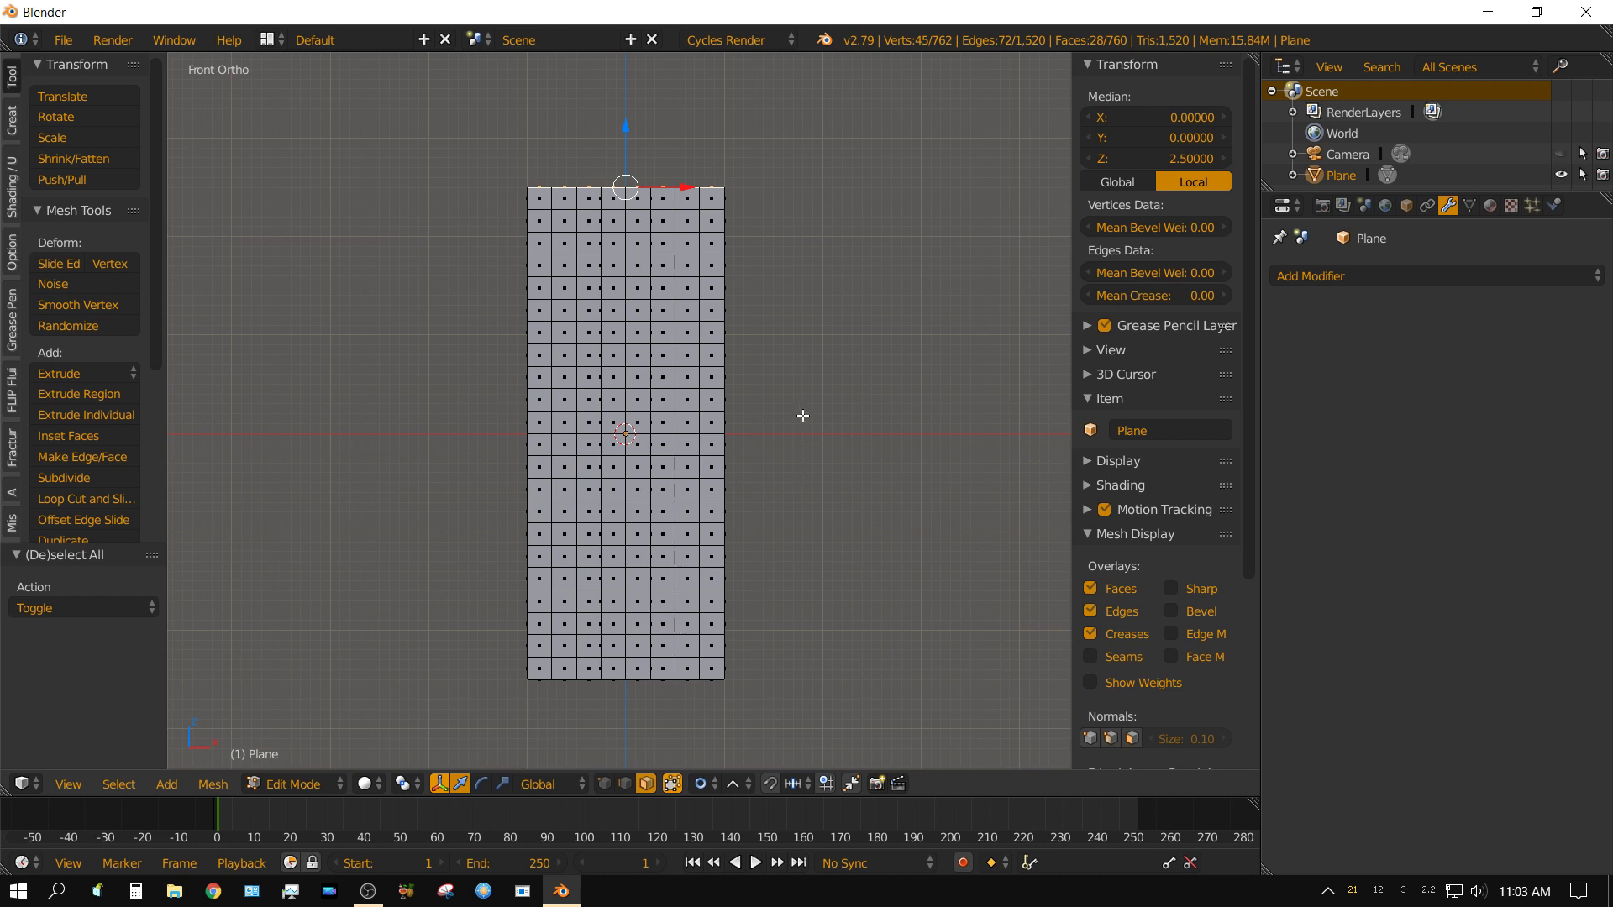
# - Rotate the top faces about 151° around Z with proportional size about 5, twisting the column
pyautogui.press('r')
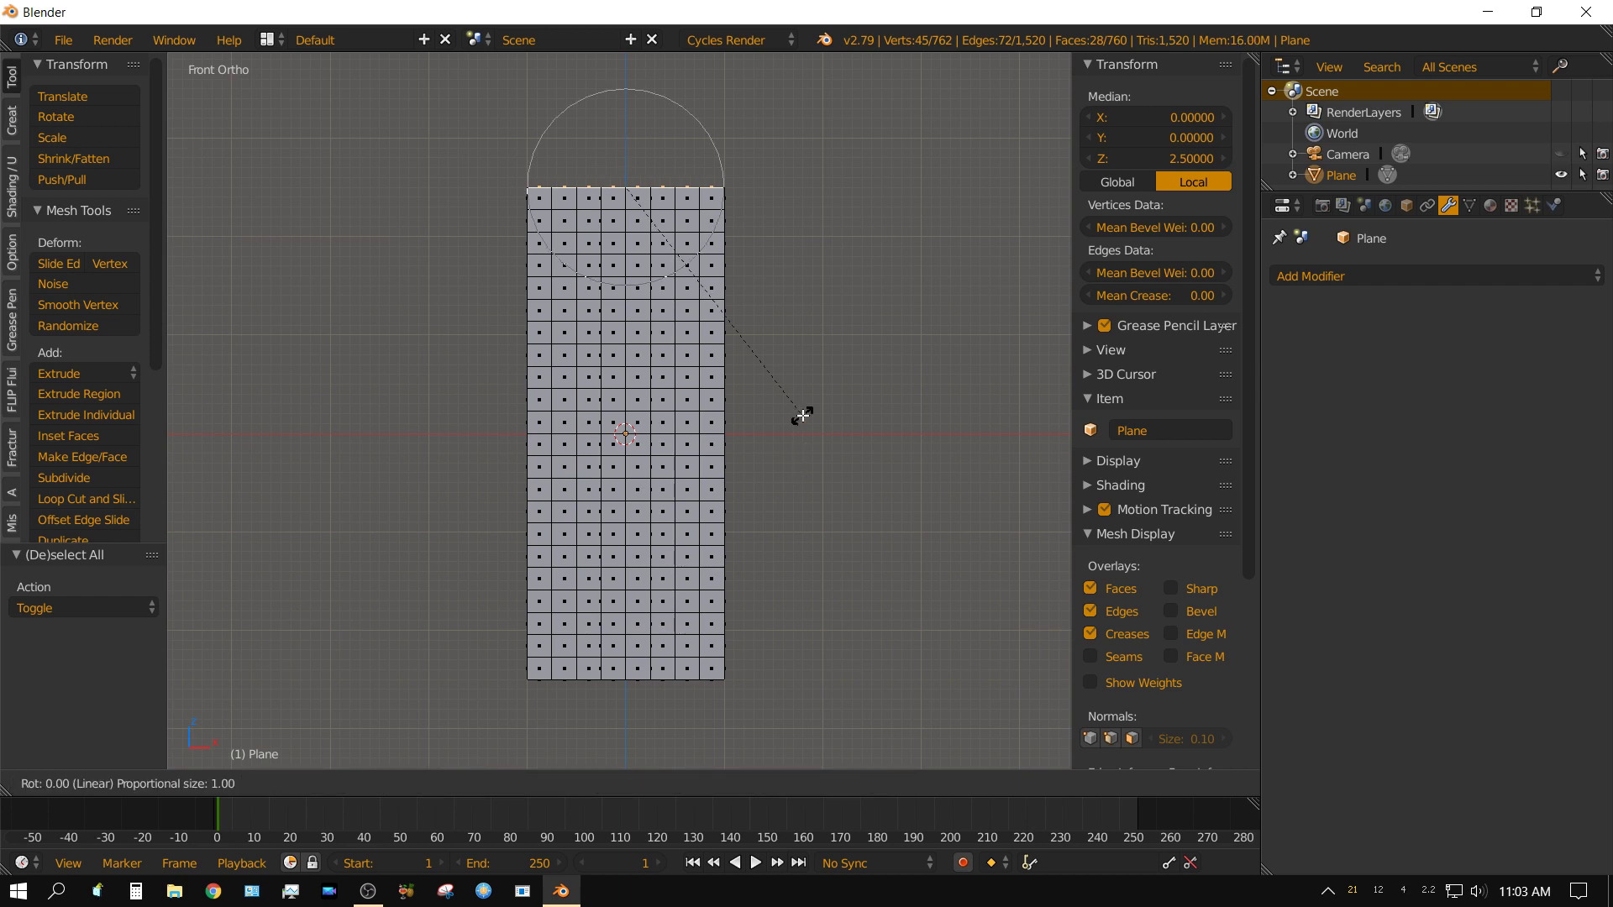
pyautogui.press('z')
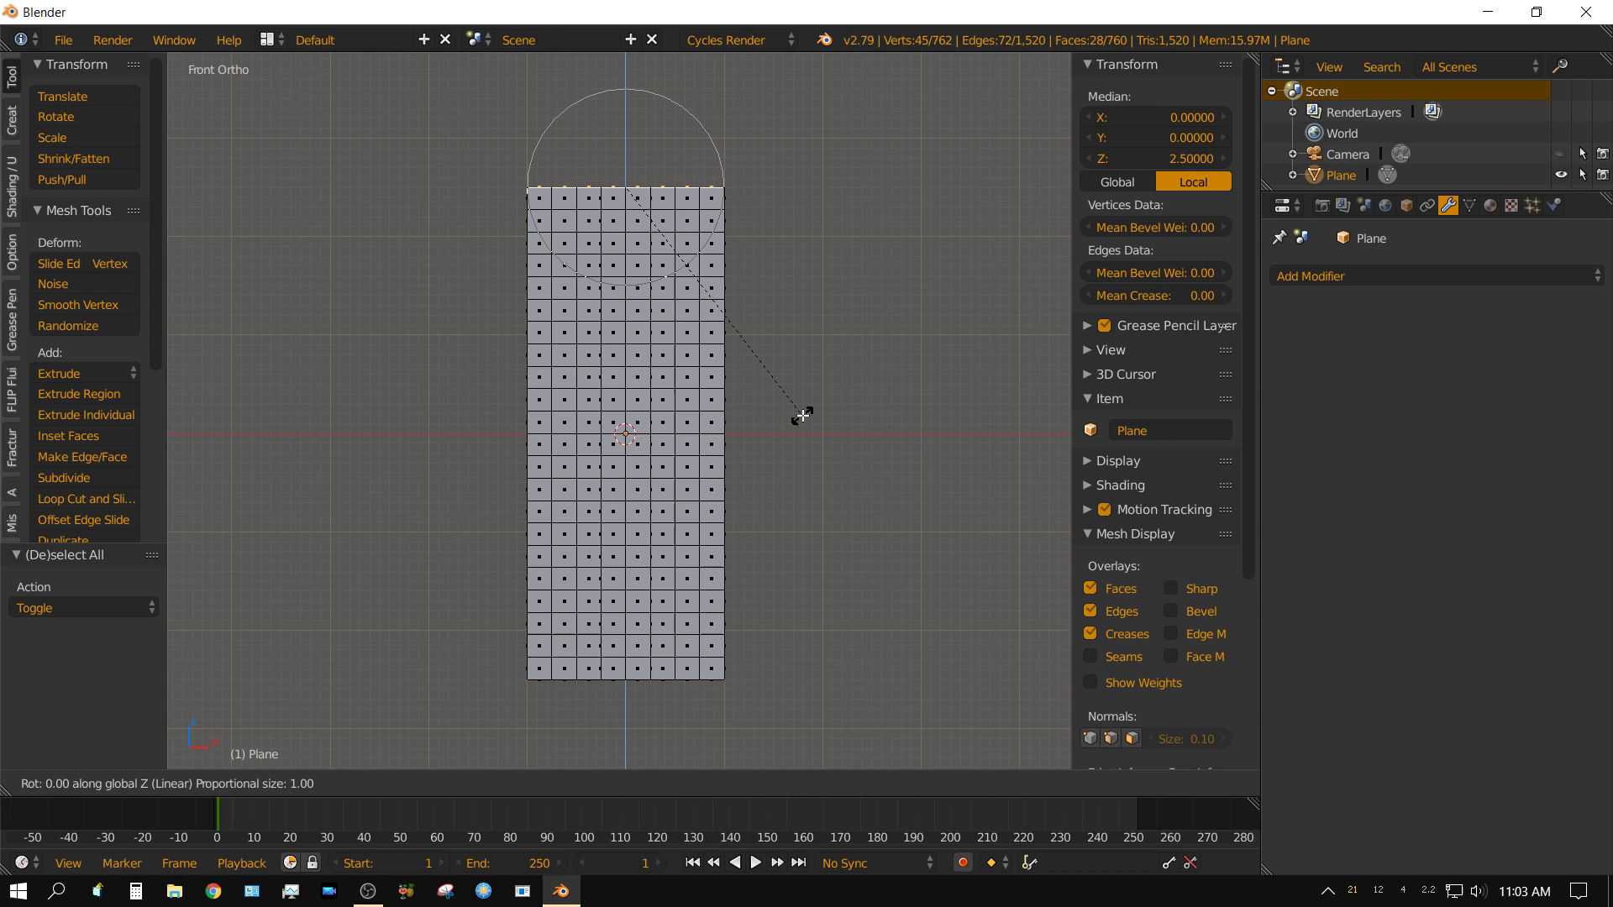
pyautogui.scroll(-2, 801, 416)
pyautogui.scroll(-1, 801, 416)
pyautogui.scroll(-1, 802, 415)
pyautogui.scroll(-2, 804, 413)
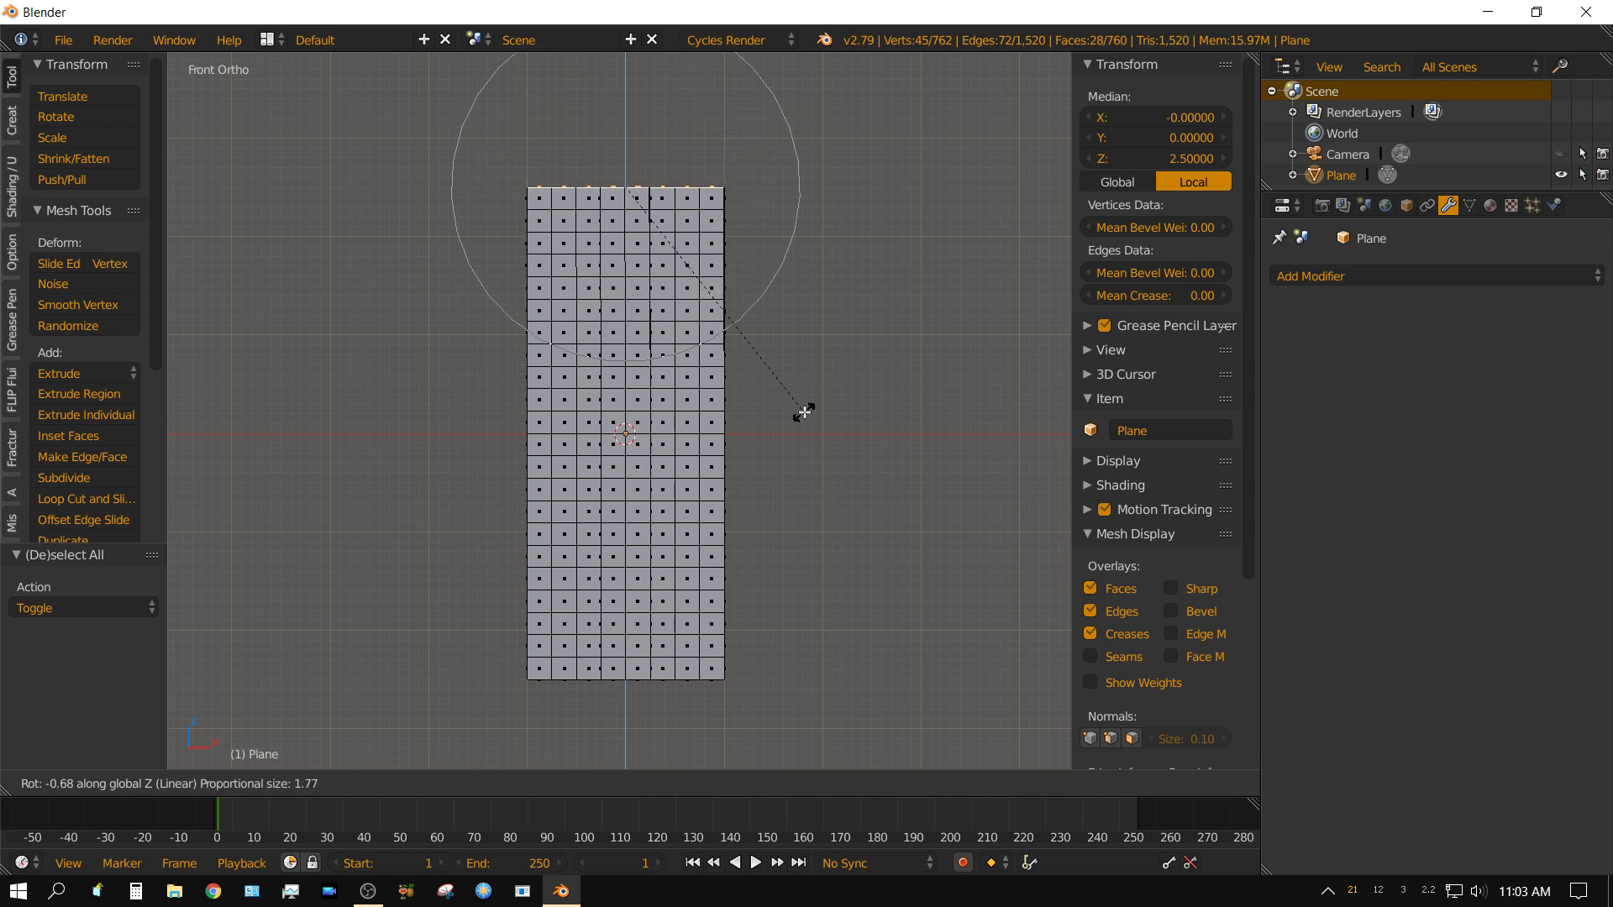
pyautogui.scroll(-2, 805, 411)
pyautogui.scroll(-1, 804, 411)
pyautogui.scroll(-2, 804, 413)
pyautogui.scroll(-2, 805, 412)
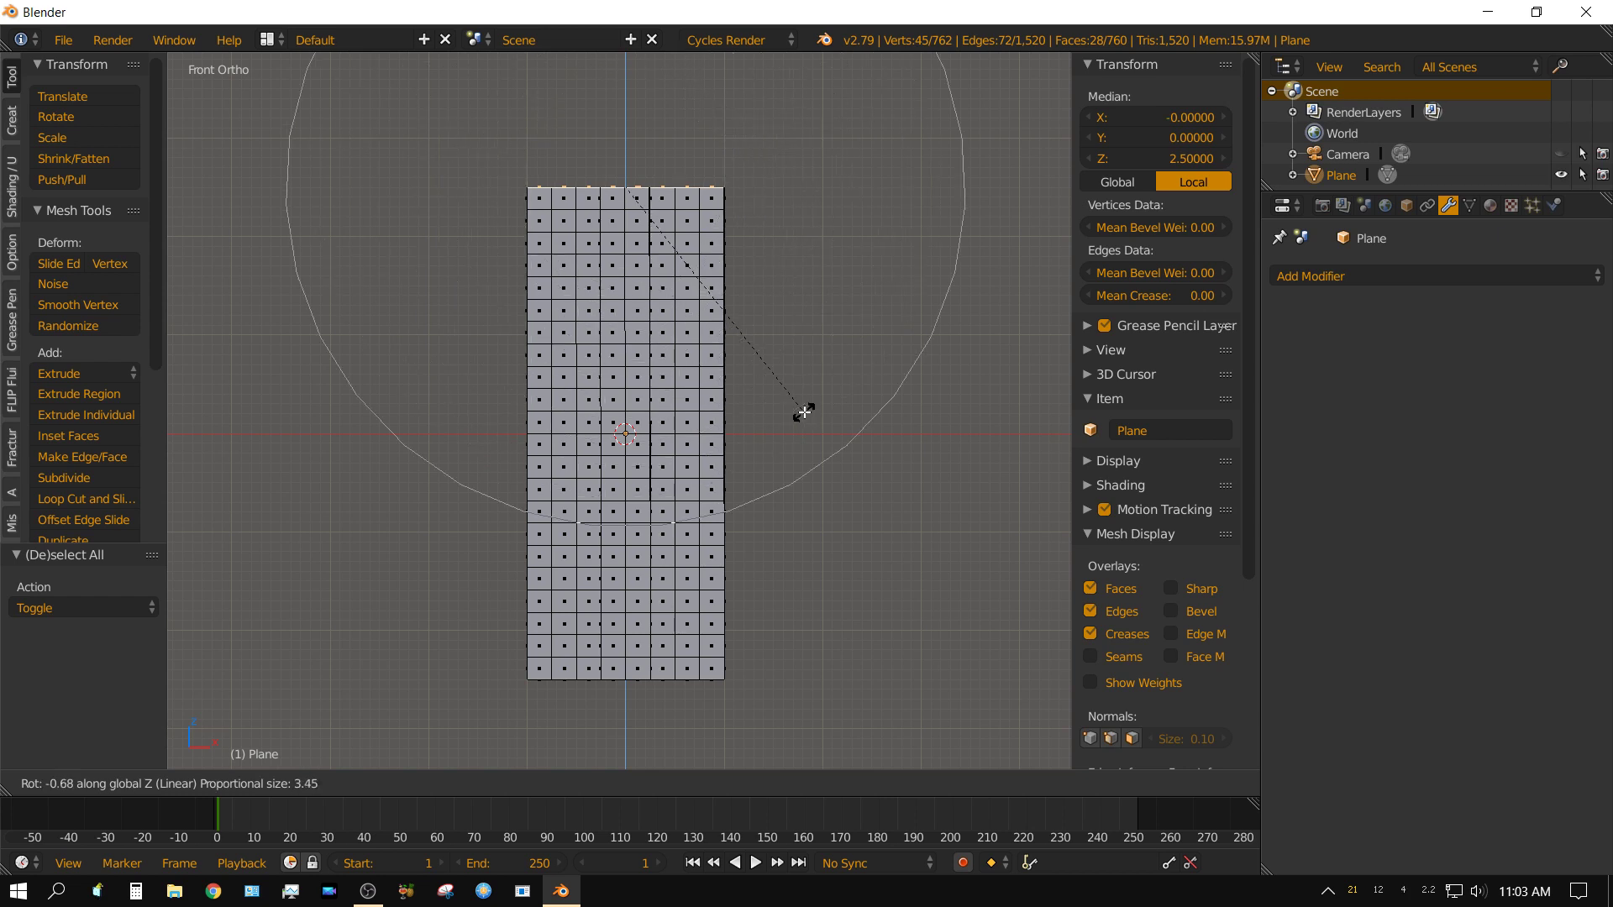
pyautogui.scroll(-1, 804, 413)
pyautogui.scroll(-2, 804, 413)
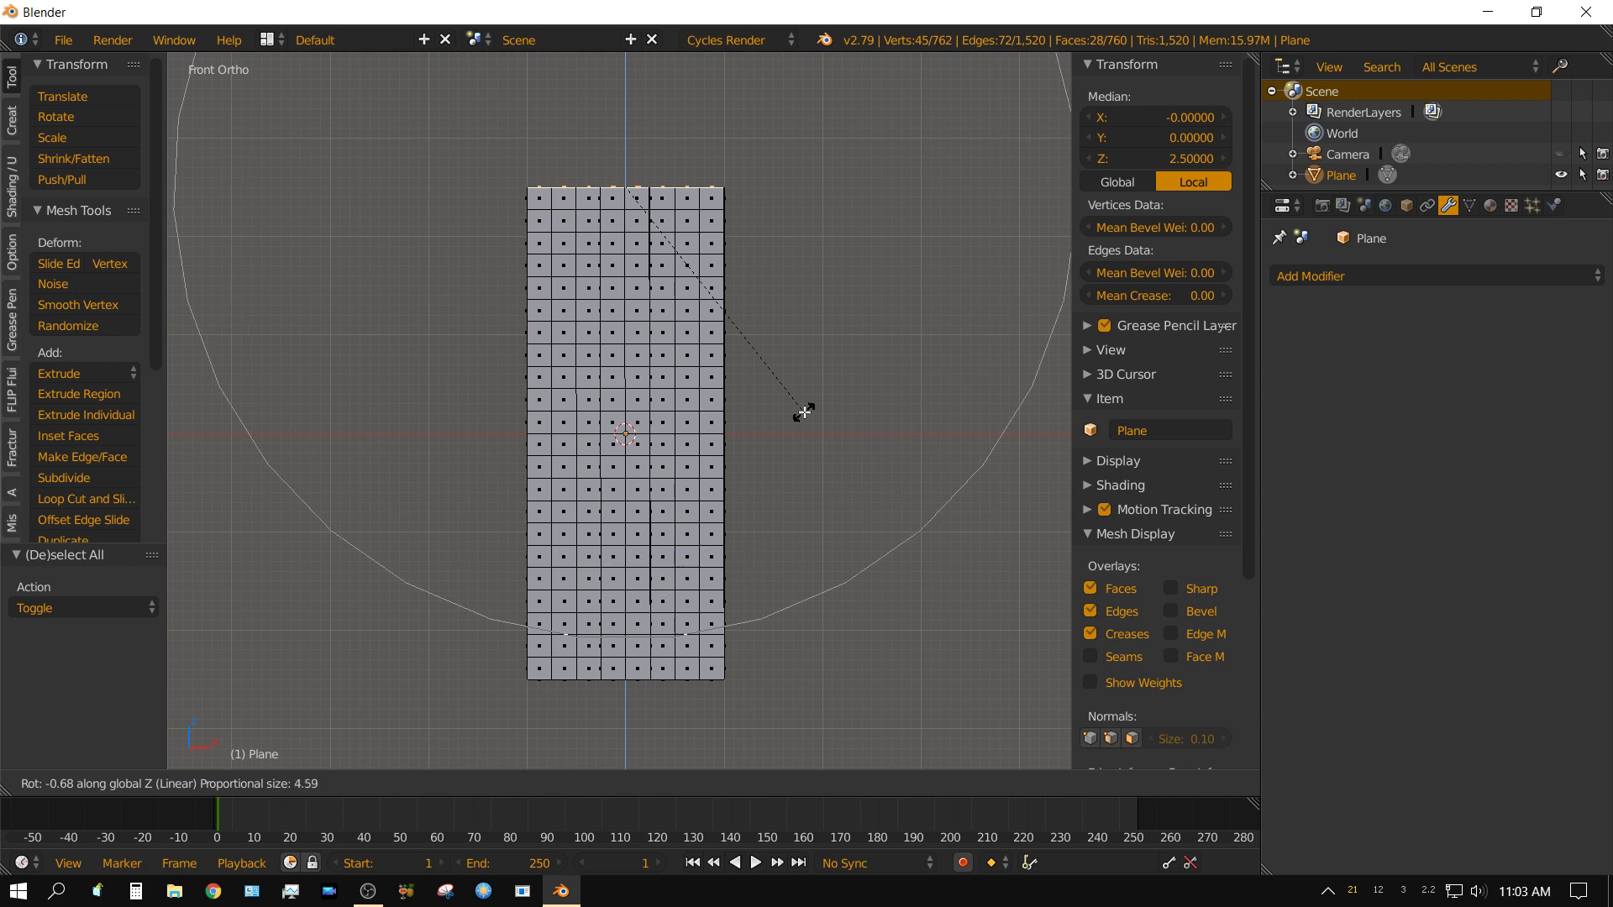
pyautogui.scroll(-1, 805, 413)
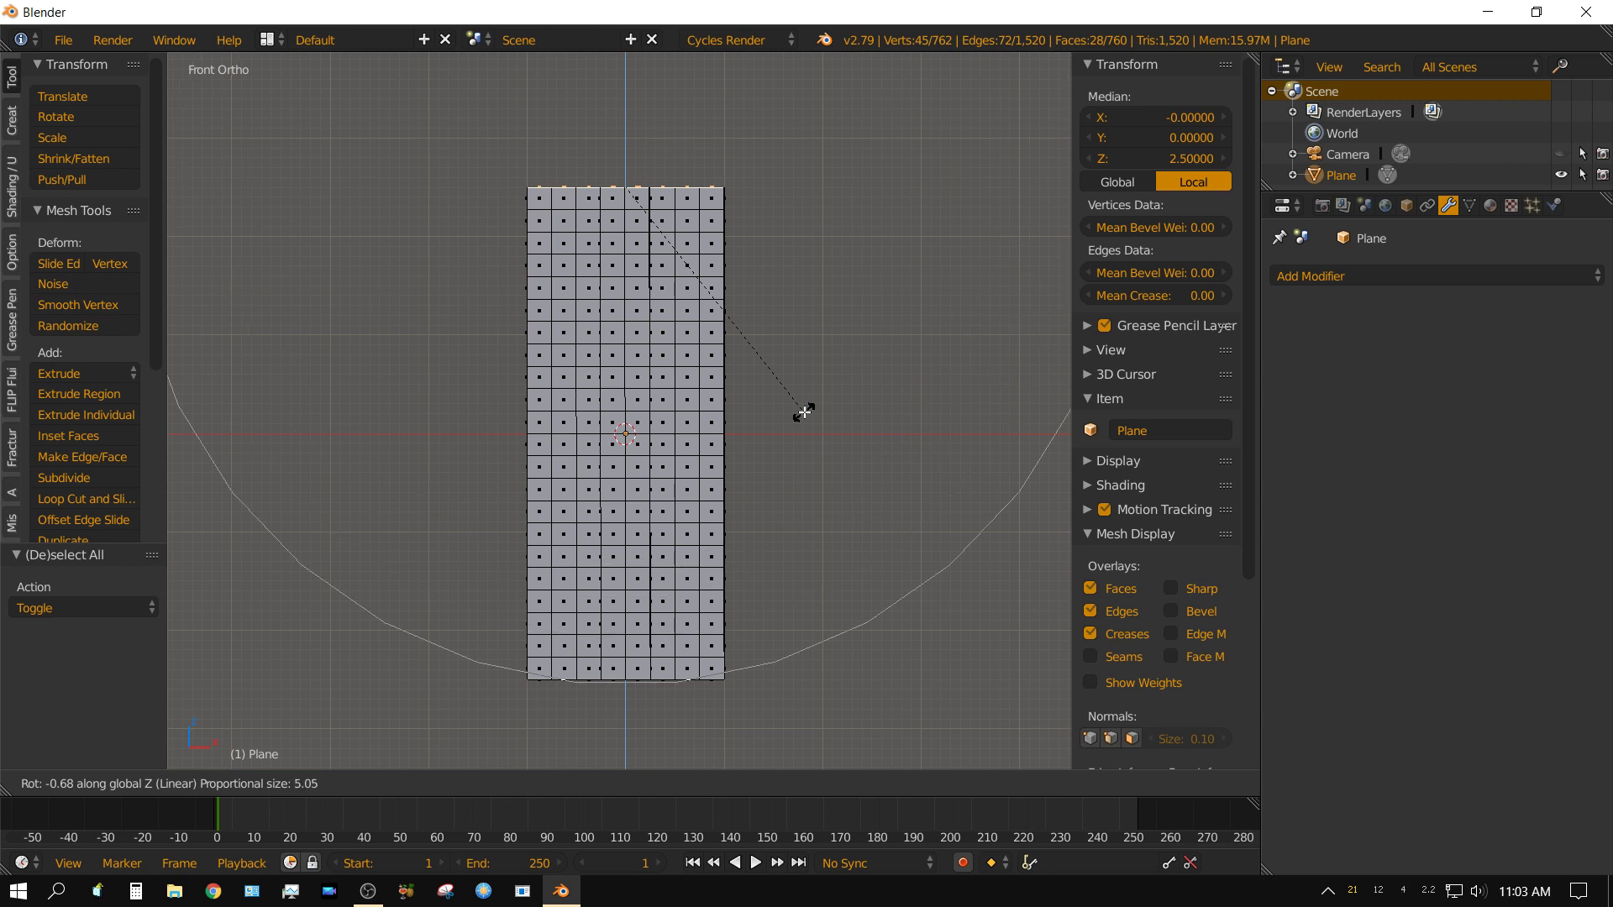
pyautogui.scroll(1, 804, 413)
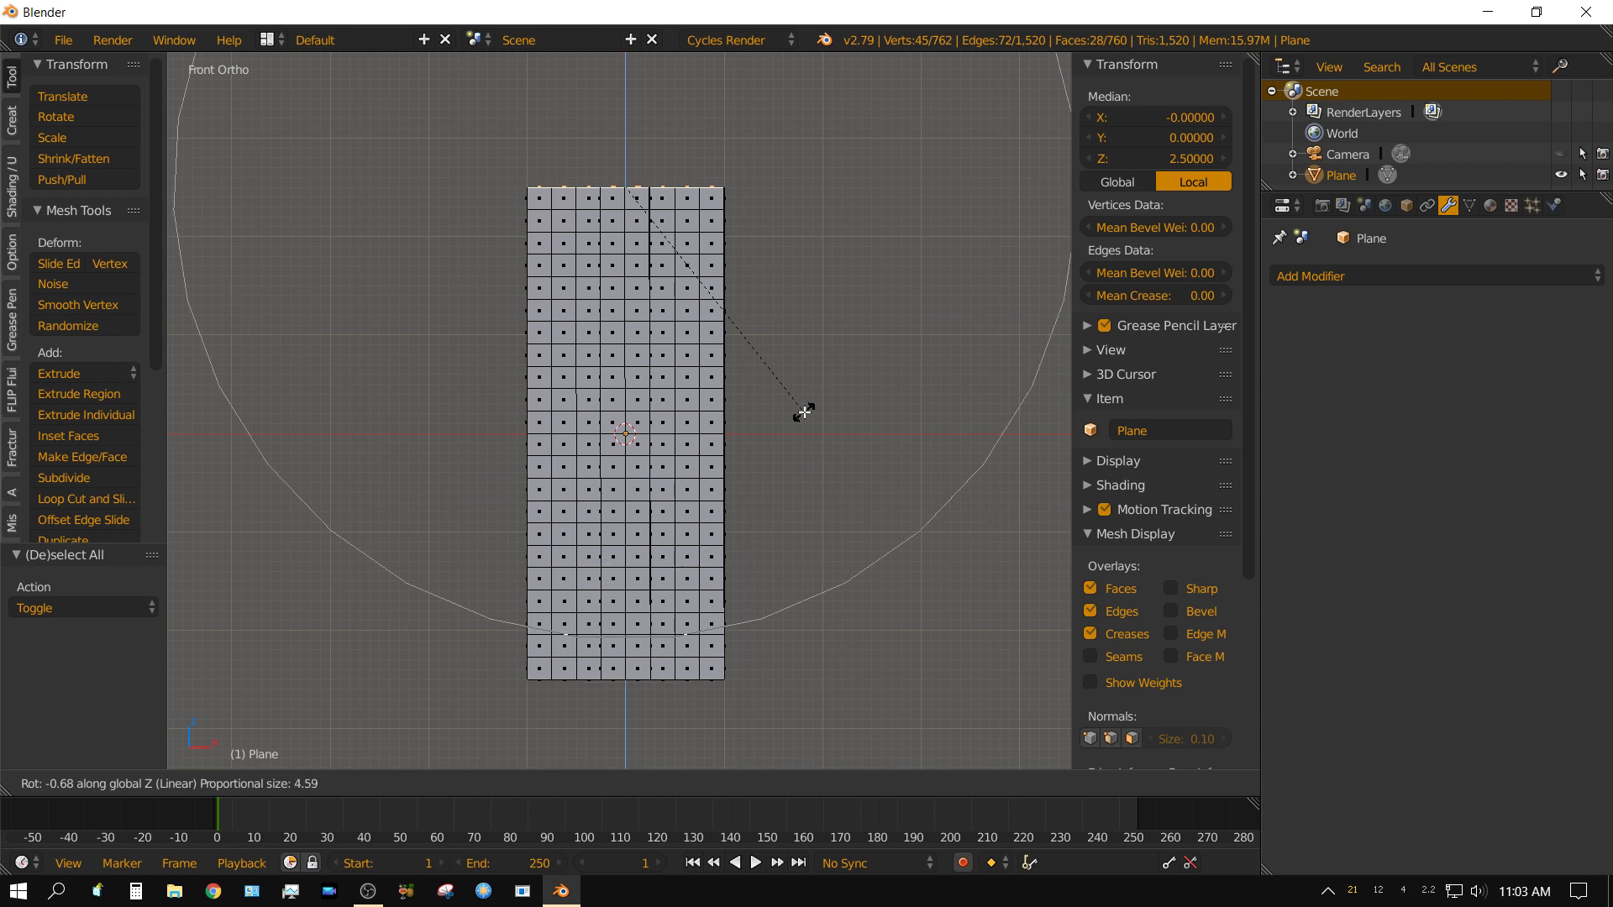
pyautogui.scroll(-1, 804, 412)
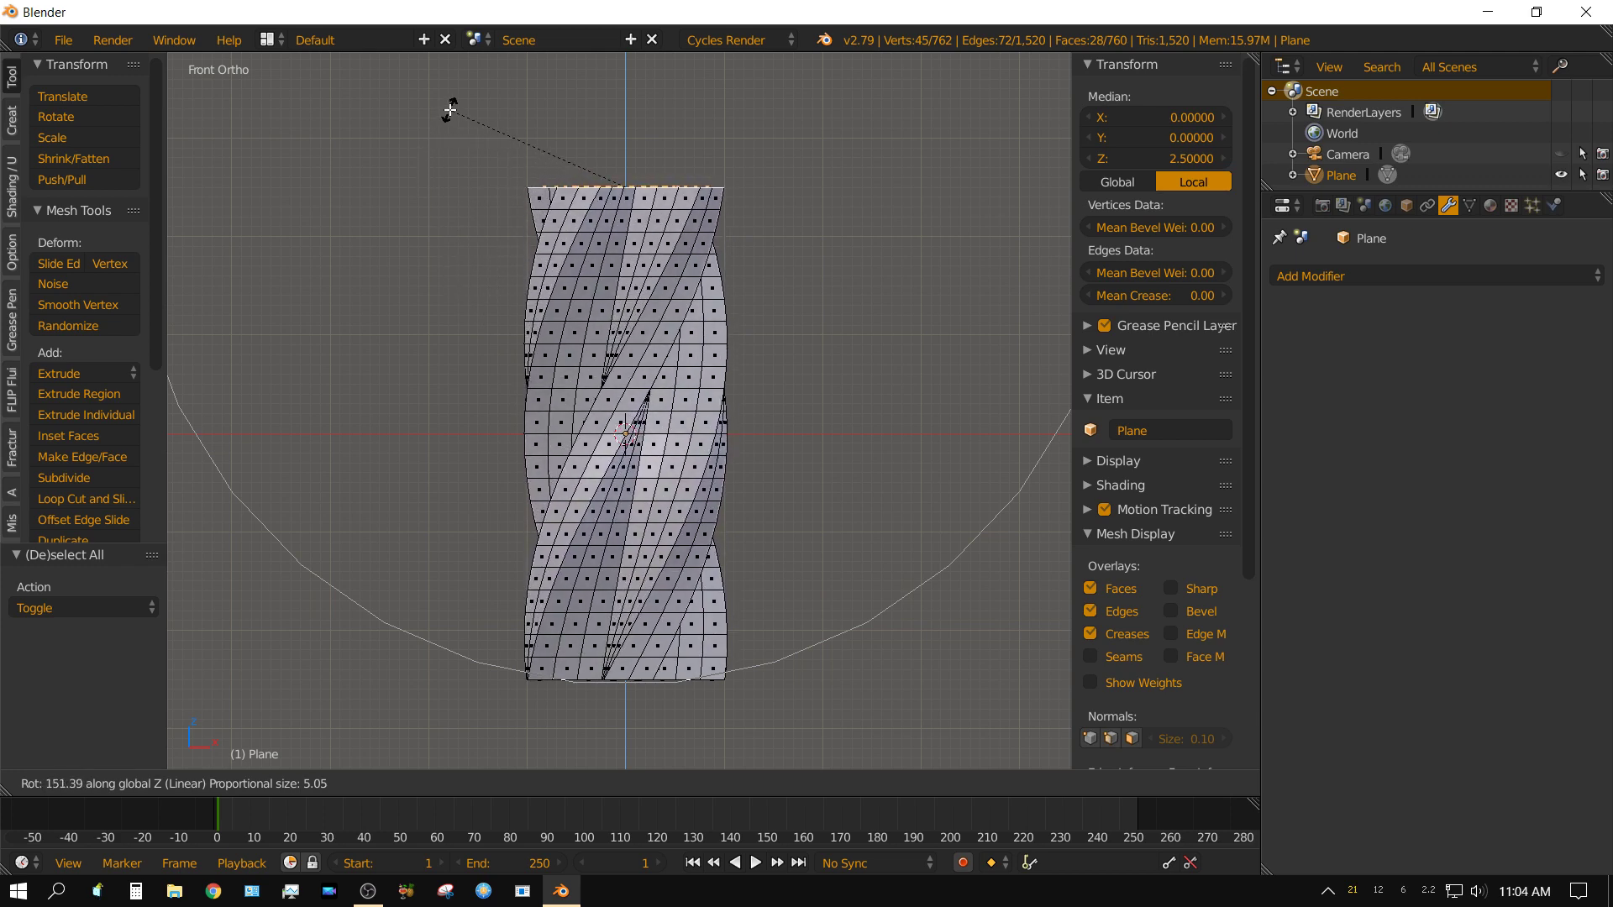
pyautogui.click(451, 110)
pyautogui.moveTo(773, 398); pyautogui.dragTo(954, 501, button='middle')
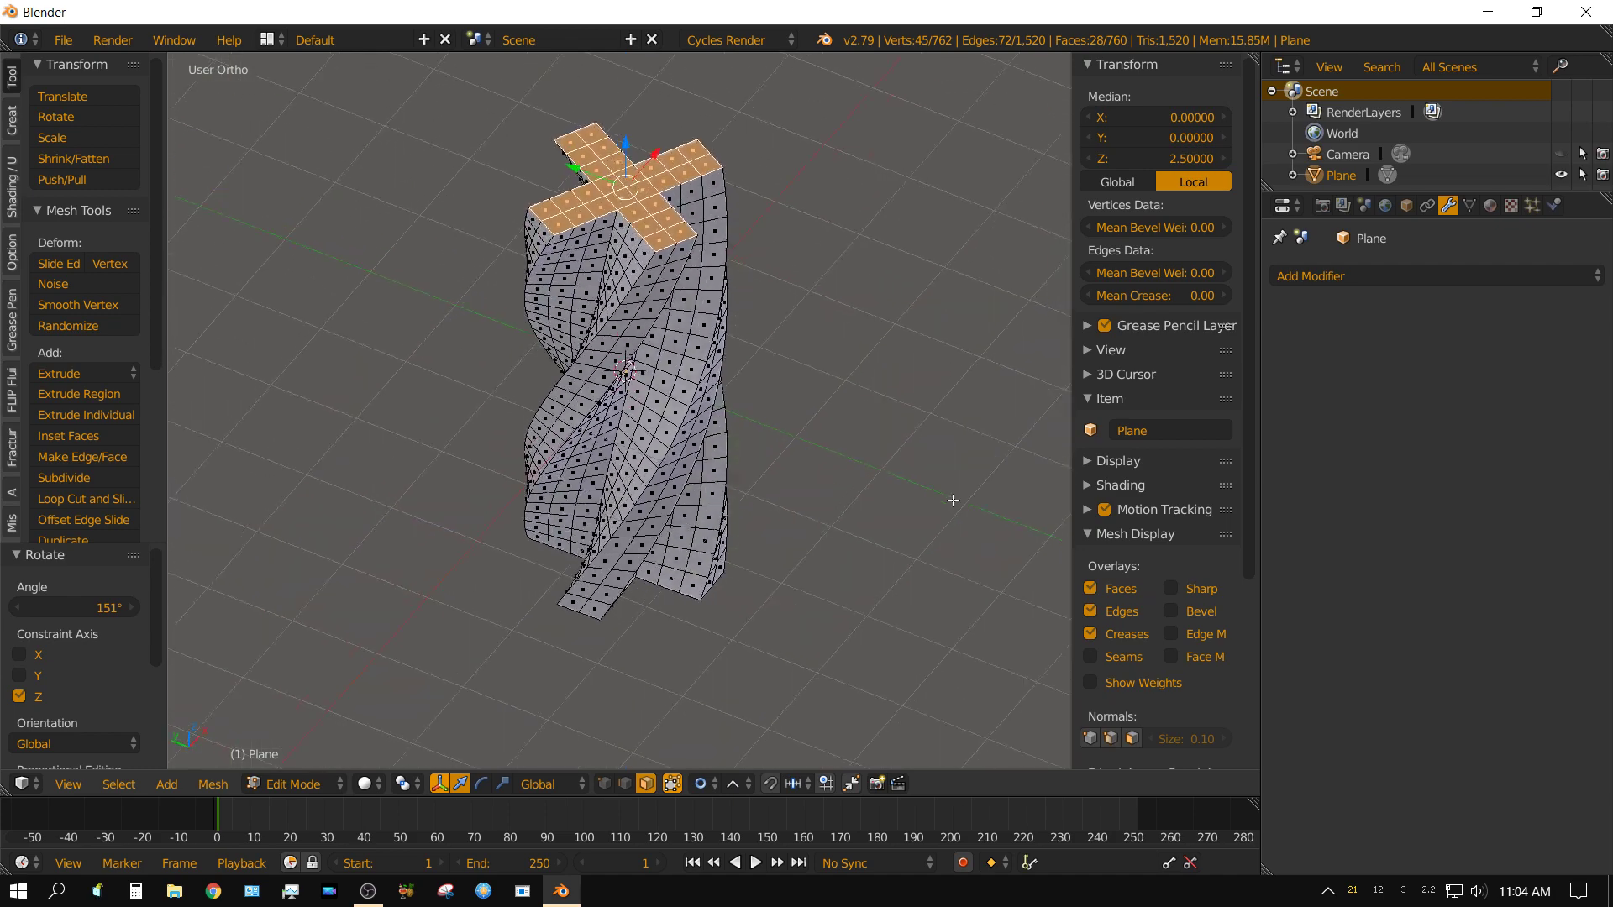
# - Return to Object Mode, apply smooth shading to the twisted column, and orbit to inspect it
pyautogui.press('Tab')
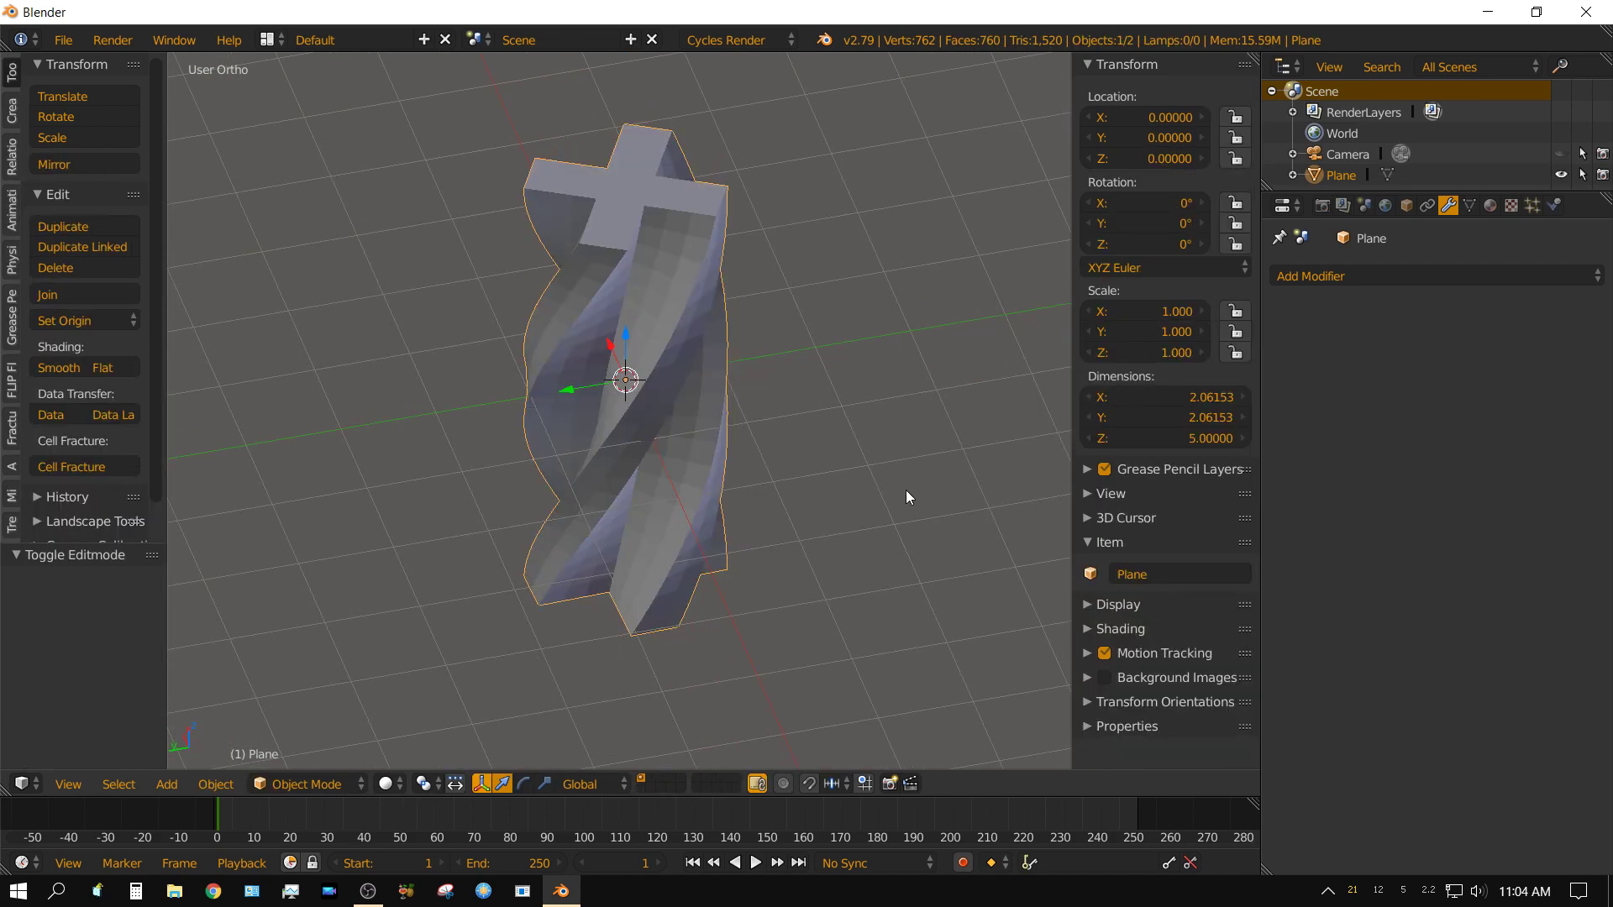
pyautogui.moveTo(907, 497); pyautogui.dragTo(171, 459, button='middle')
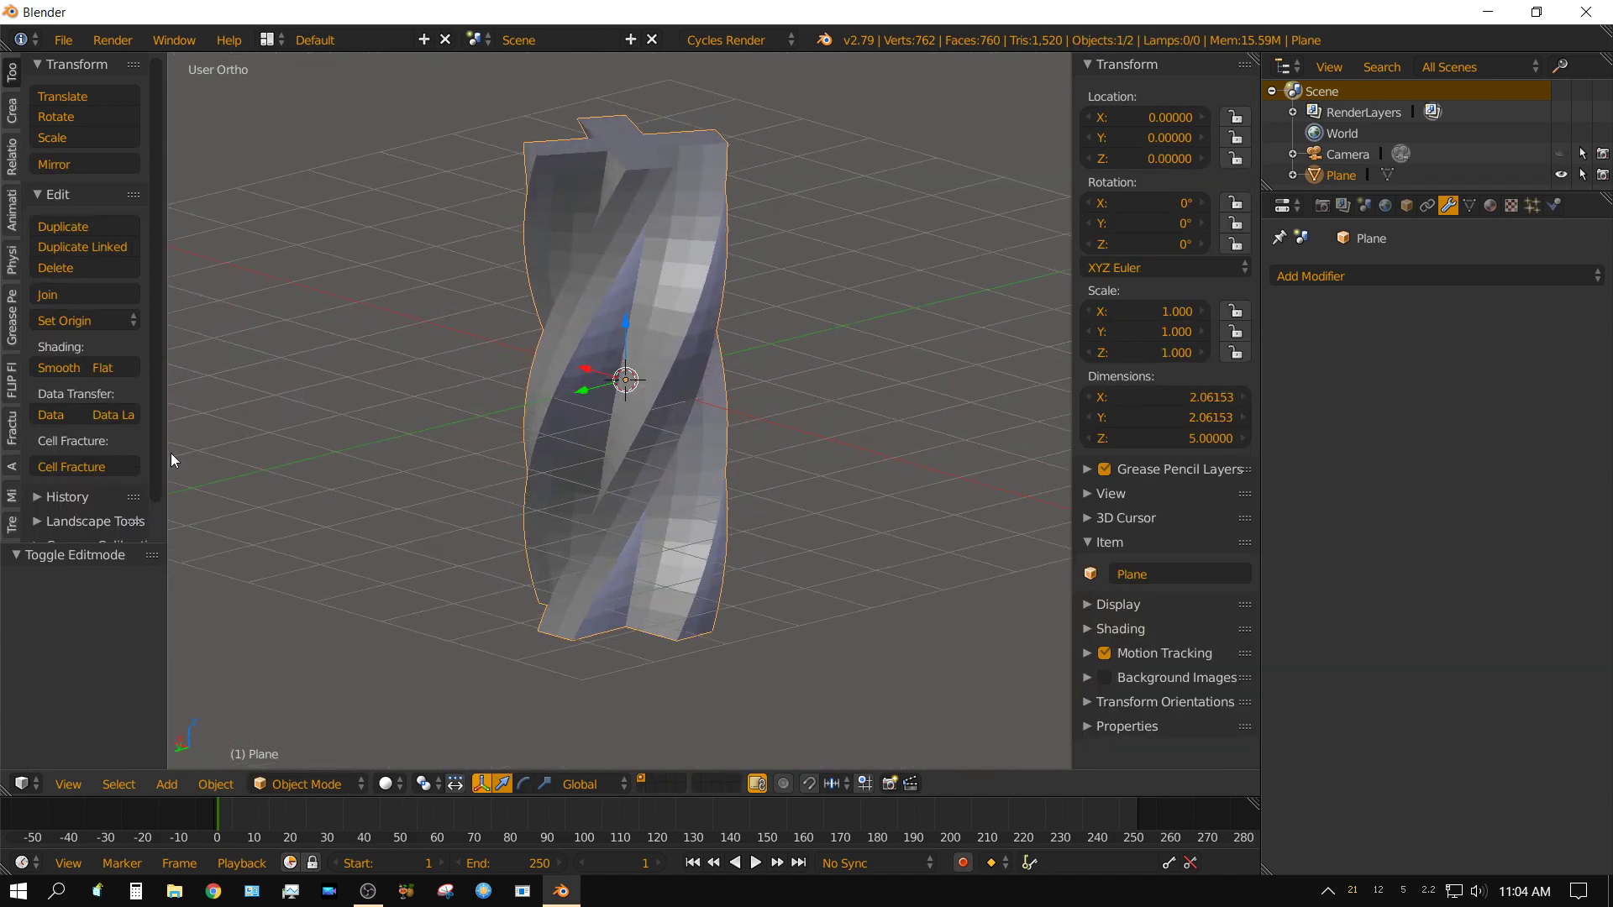
pyautogui.click(59, 368)
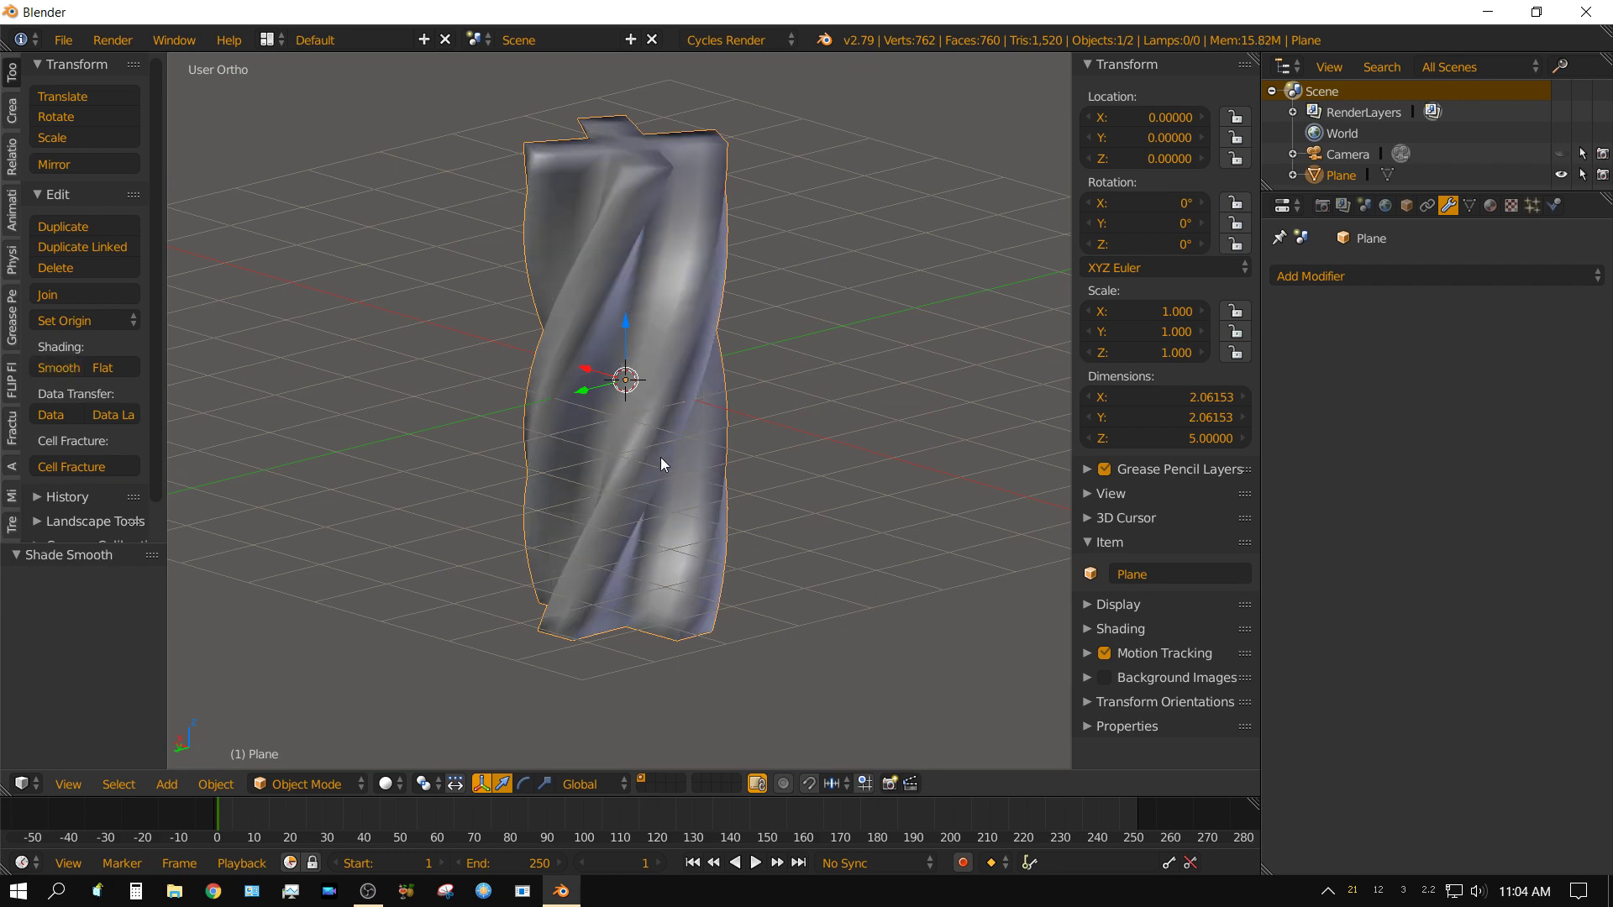
pyautogui.moveTo(660, 457)
pyautogui.mouseDown(button='middle')
pyautogui.moveTo(471, 327)
pyautogui.moveTo(615, 496)
pyautogui.mouseUp(button='middle')
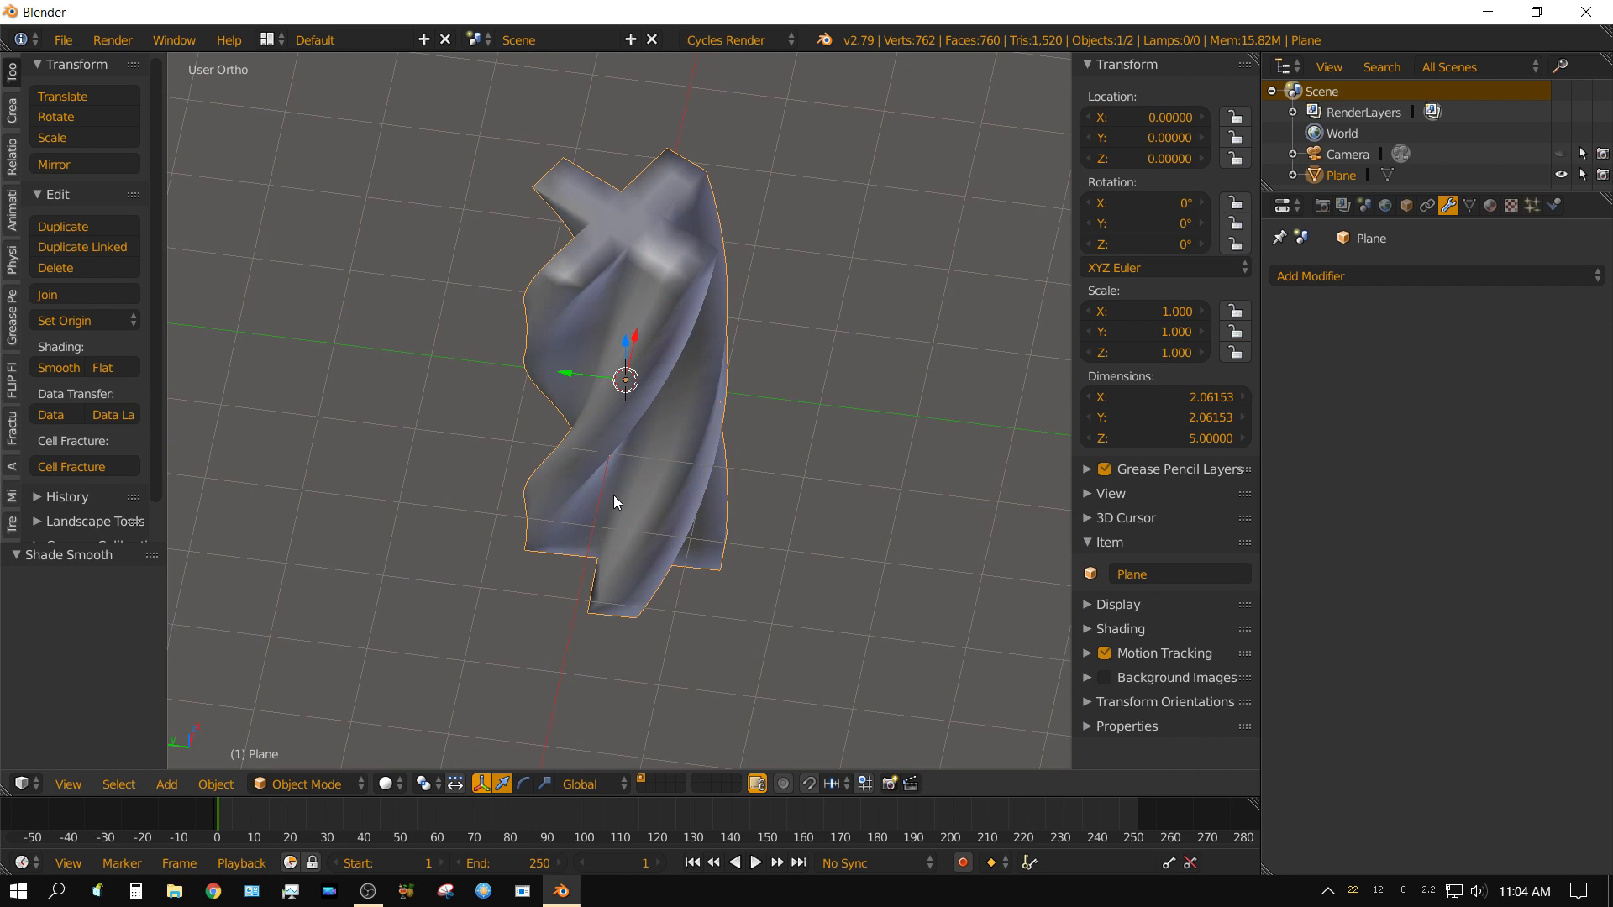
pyautogui.moveTo(590, 482)
pyautogui.mouseDown(button='middle')
pyautogui.moveTo(594, 535)
pyautogui.moveTo(655, 460)
pyautogui.mouseUp(button='middle')
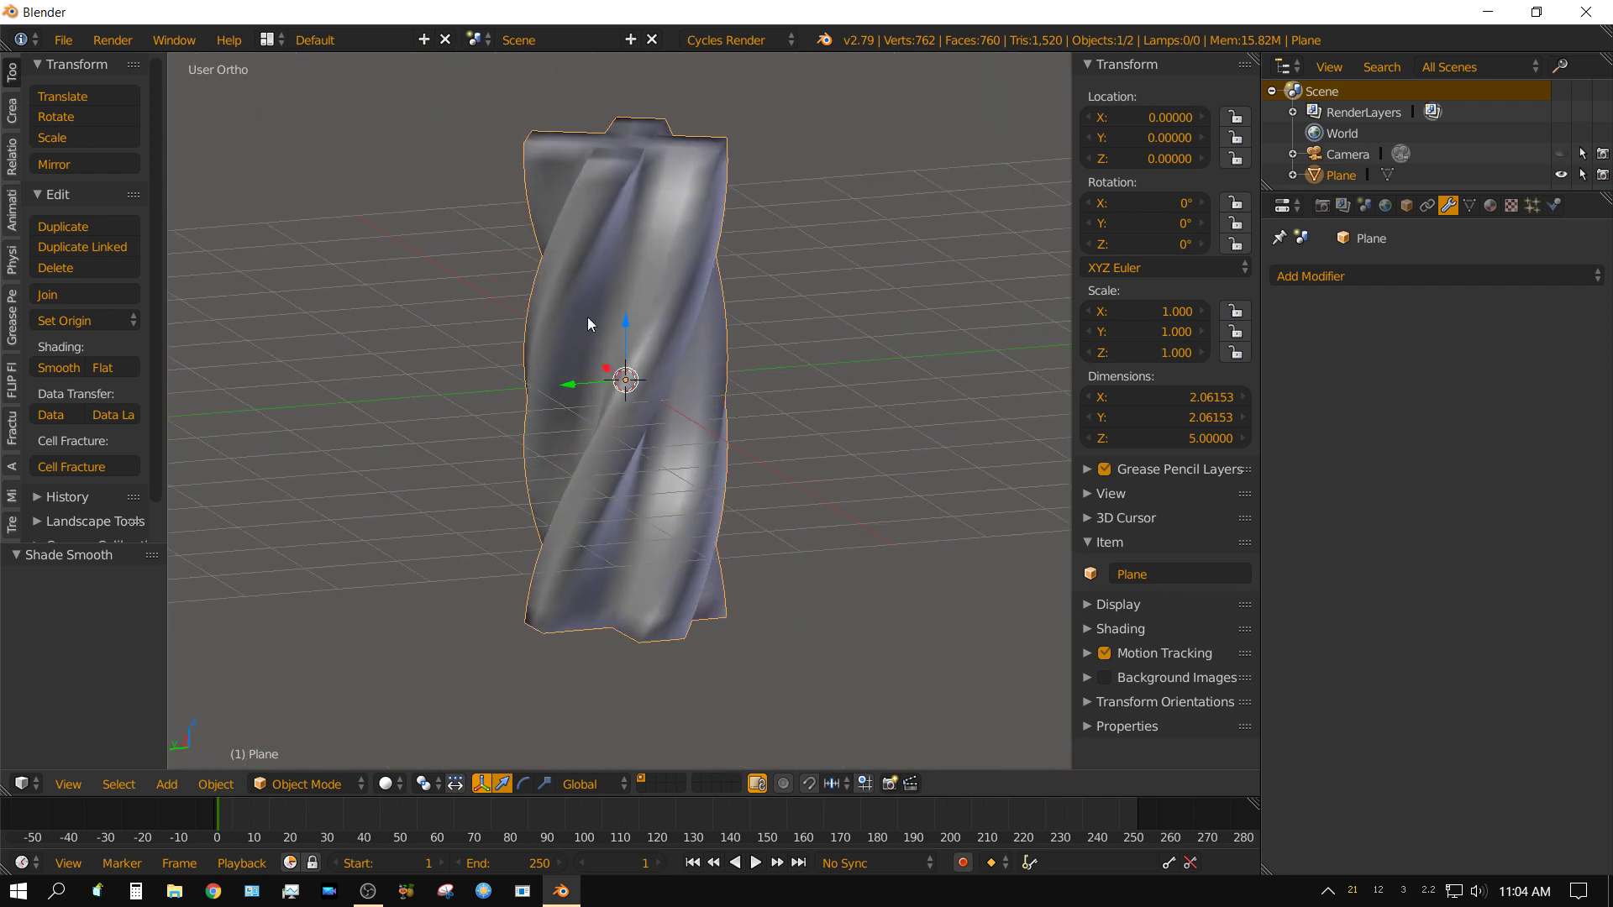